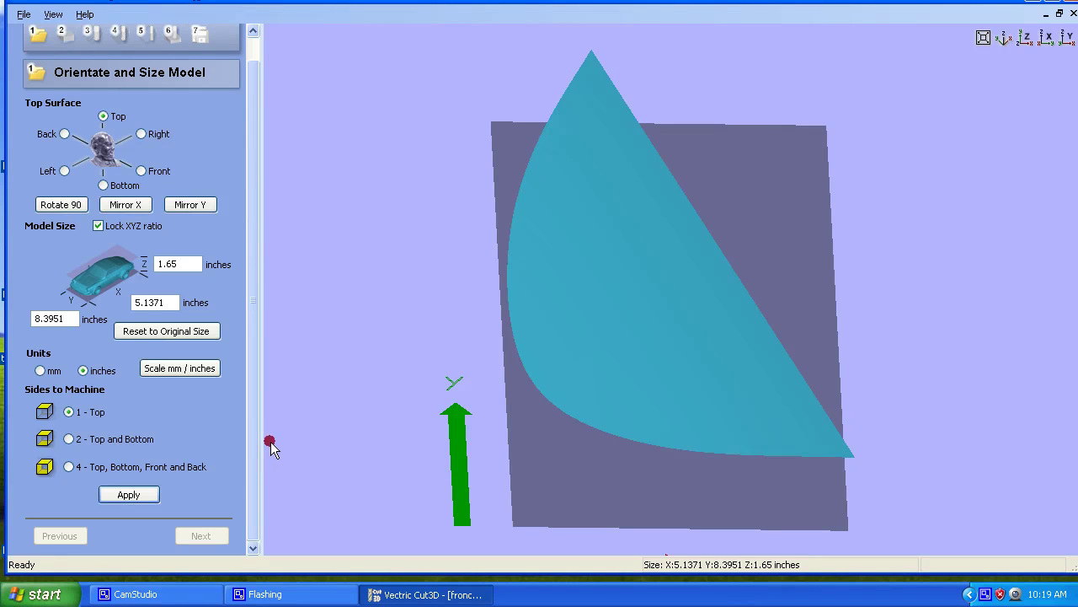
Step: Orbit and tilt the 3D view to inspect the guitar front model from several angles
drag(356, 284, 318, 243)
drag(356, 431, 388, 358)
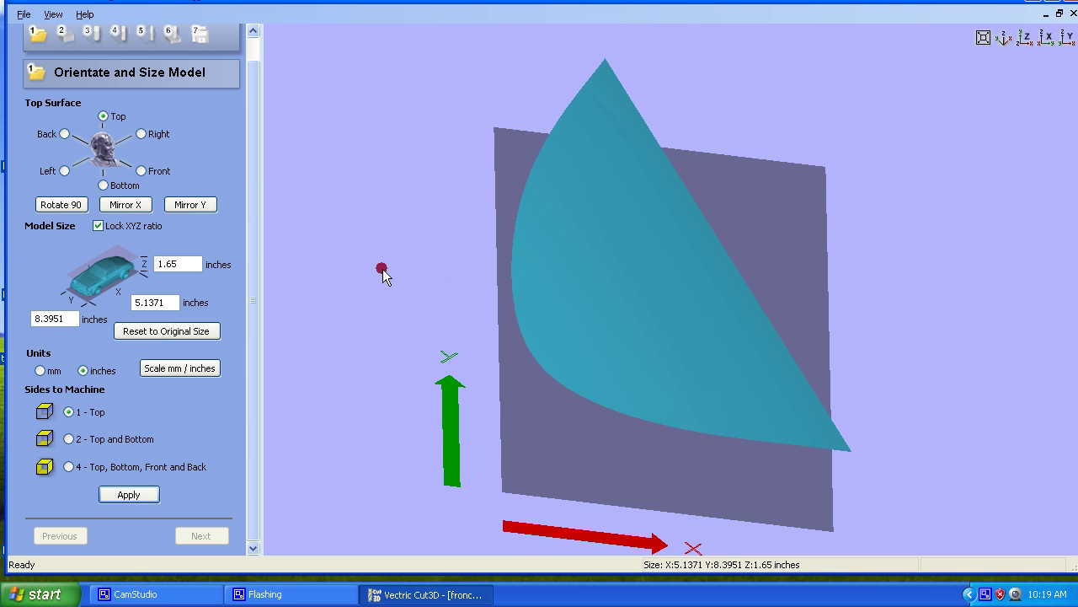
drag(383, 269, 335, 291)
drag(415, 508, 404, 325)
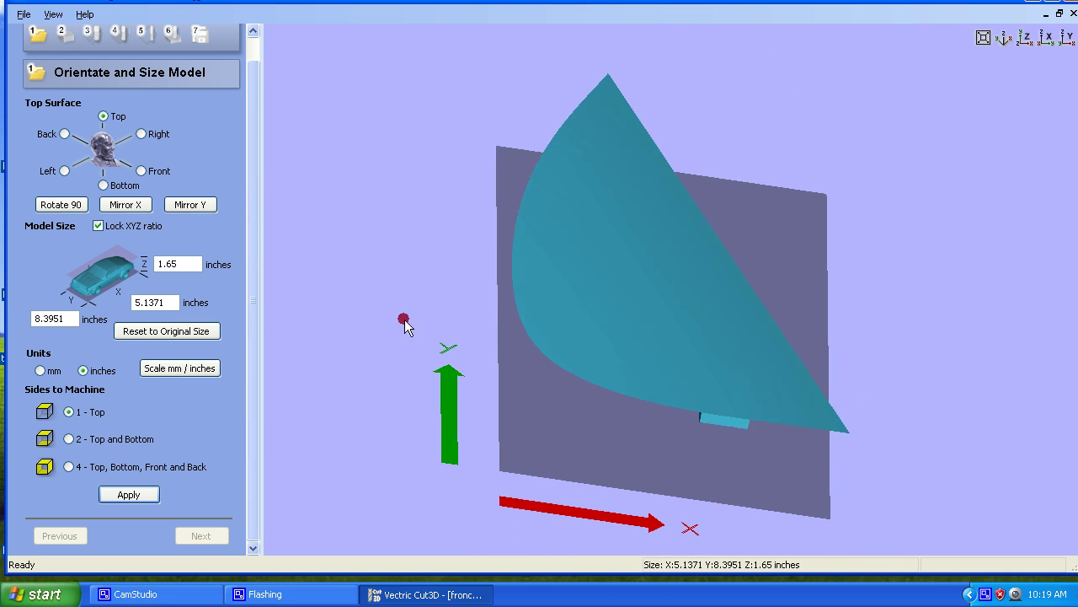
drag(708, 471, 242, 297)
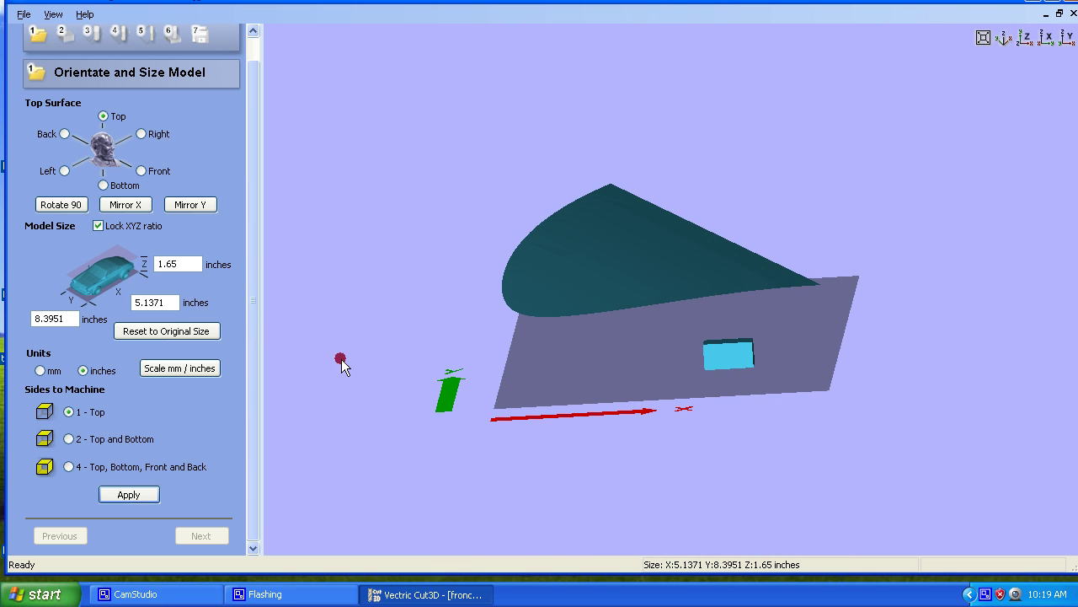
drag(636, 336, 701, 240)
drag(559, 300, 513, 245)
drag(608, 254, 698, 361)
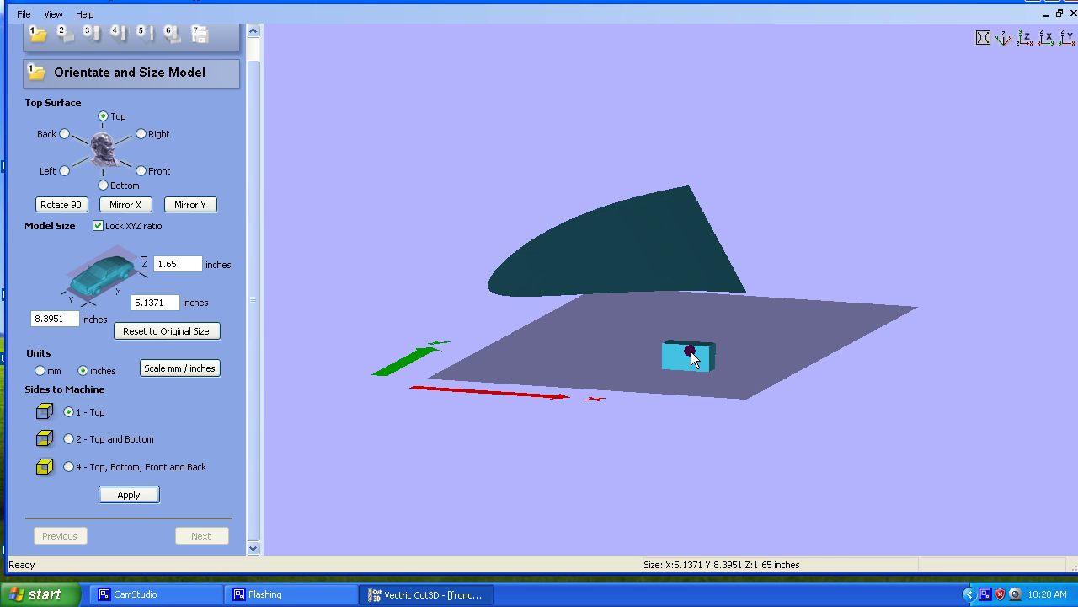
drag(671, 357, 640, 337)
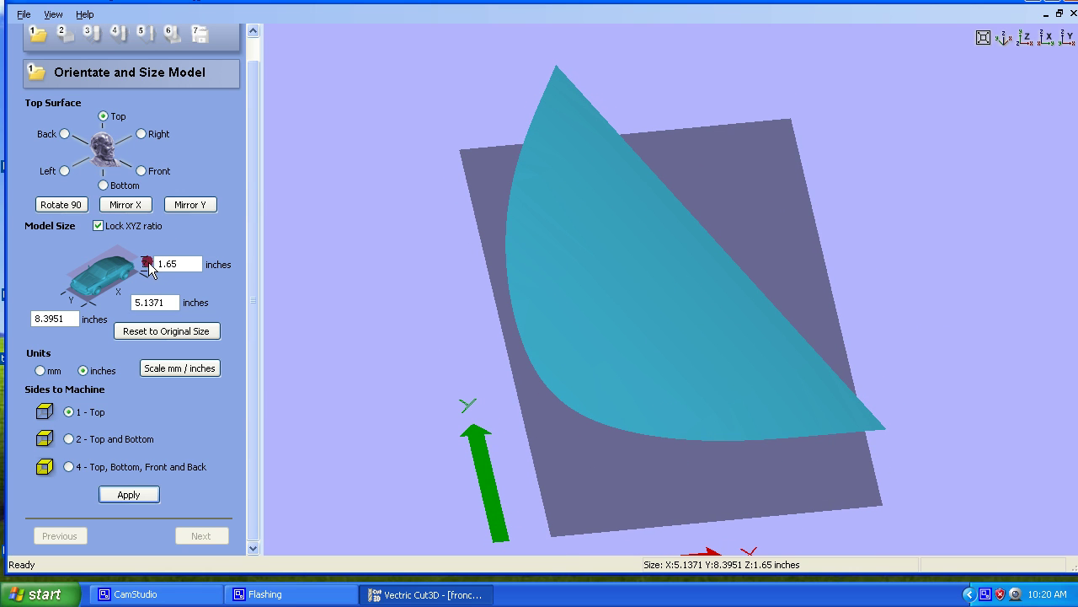
click(160, 264)
drag(160, 267, 169, 271)
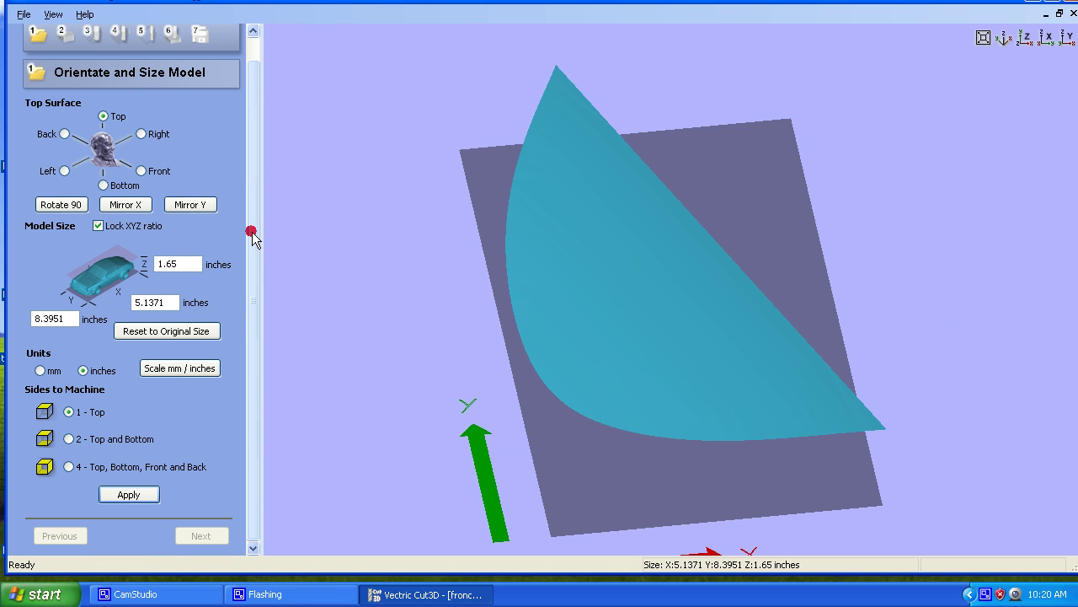
drag(250, 229, 251, 286)
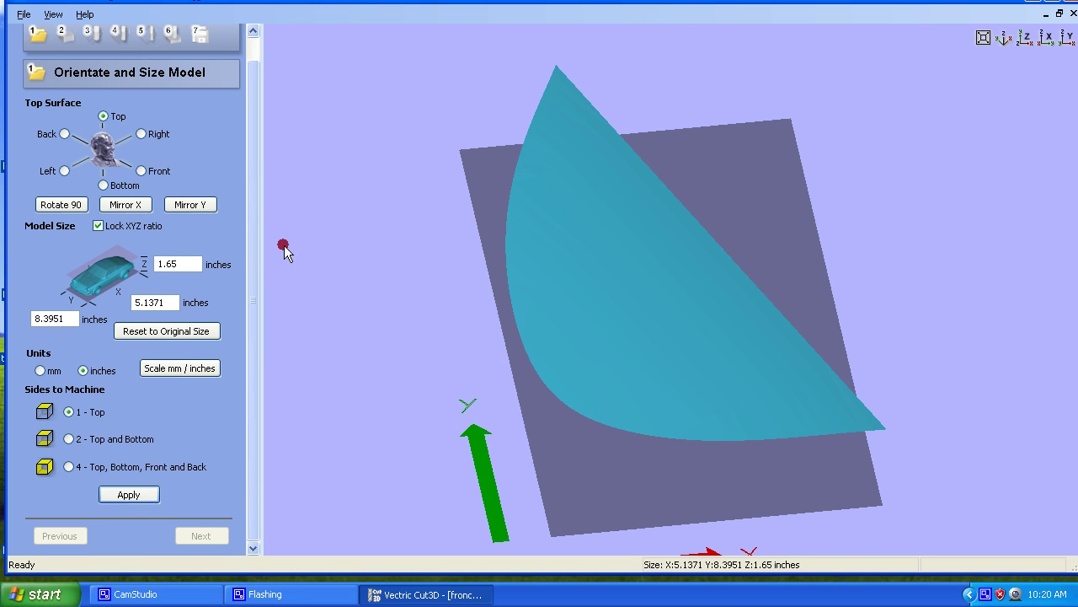
drag(411, 307, 380, 253)
click(171, 266)
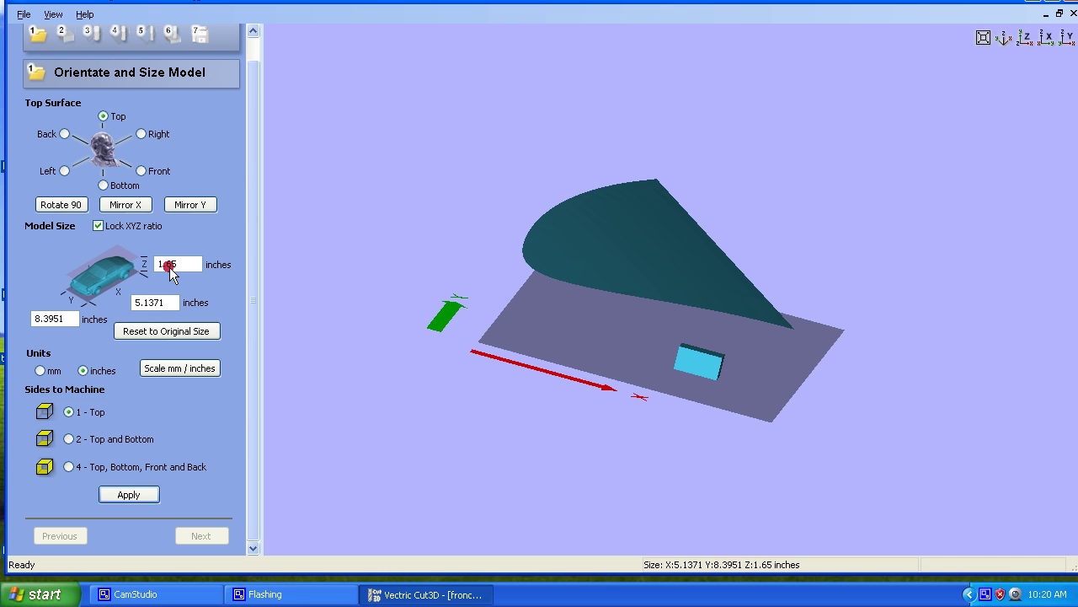
drag(703, 374, 757, 350)
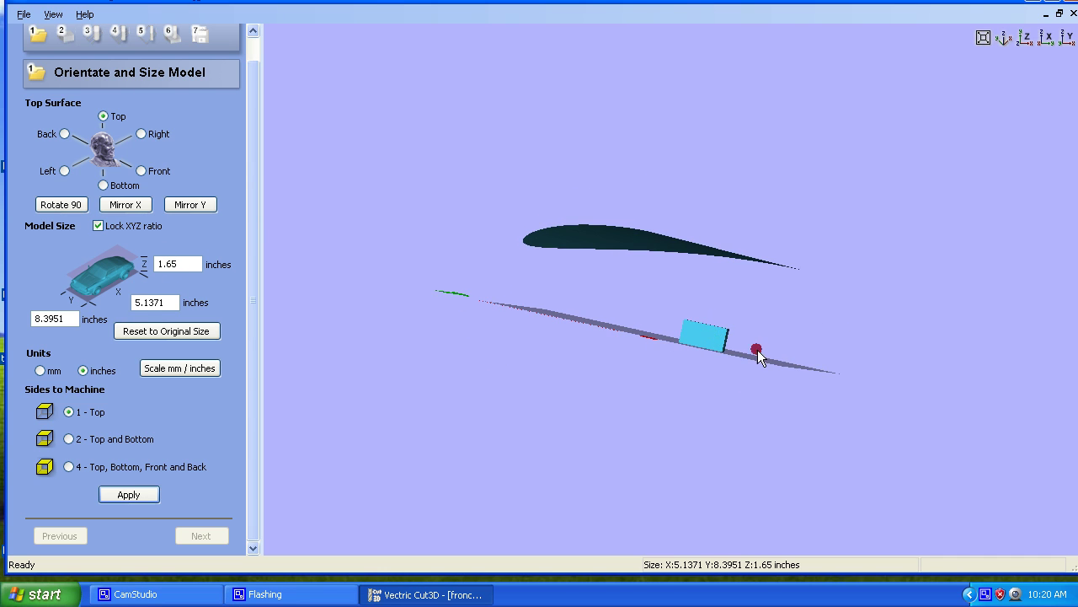
drag(530, 351, 578, 441)
scroll(640, 311, up, 2)
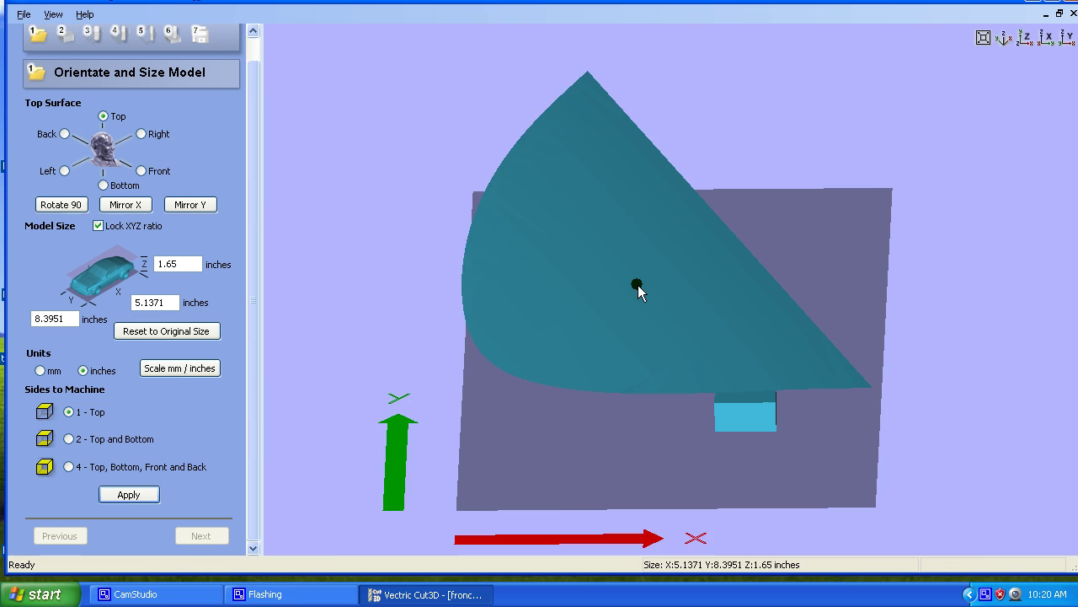
drag(639, 286, 666, 347)
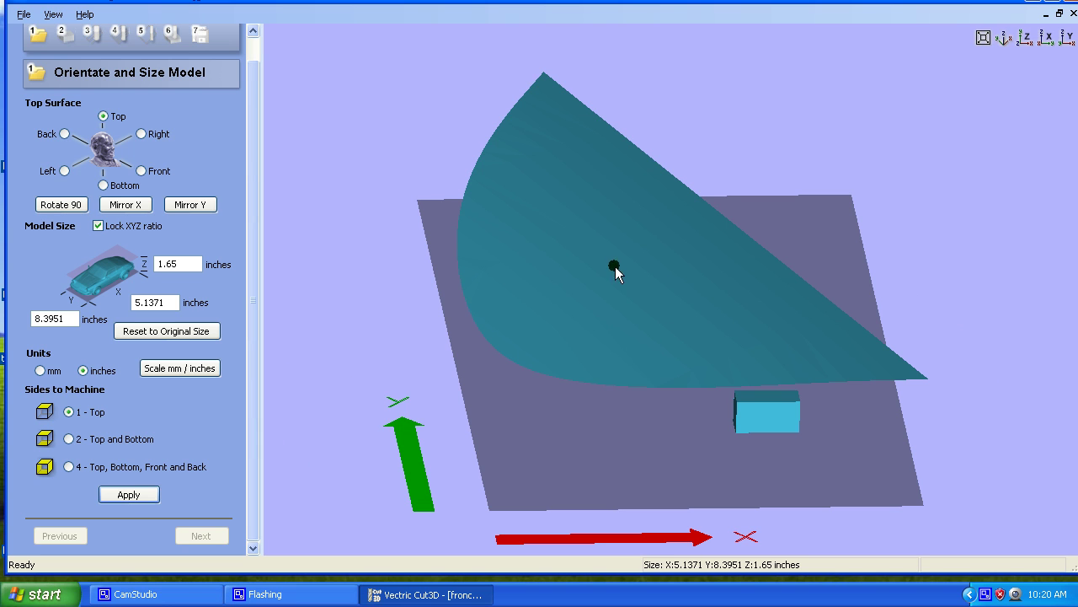
drag(579, 323, 202, 493)
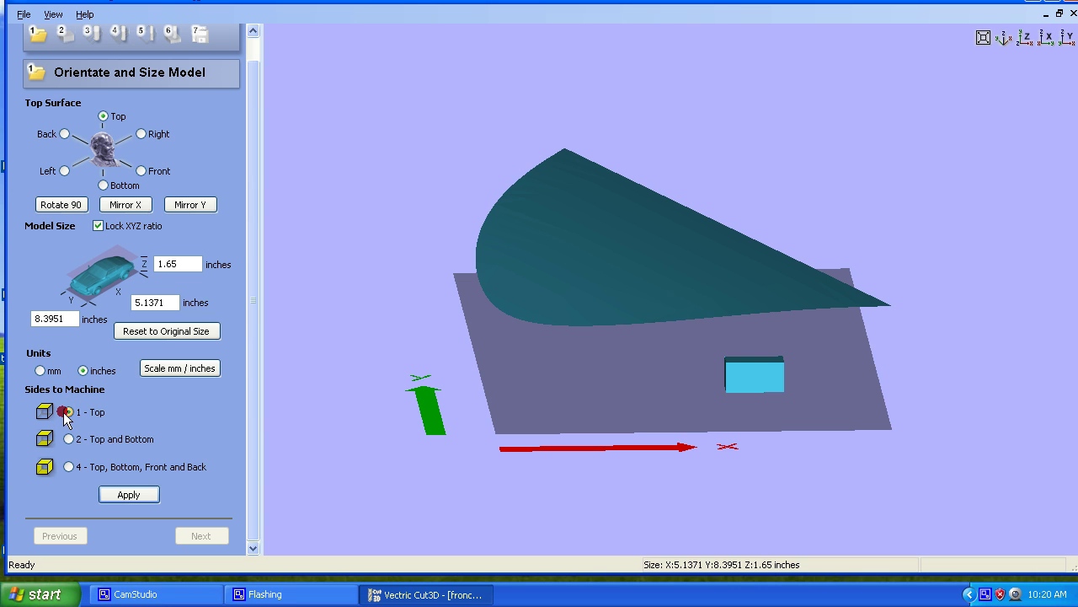
Step: Apply the Top / '1 - Top' orientation at current size and advance to Material Size and Margins
click(130, 495)
click(102, 117)
click(488, 426)
mouse_move(533, 365)
mouse_down()
mouse_move(551, 368)
mouse_move(541, 220)
mouse_move(585, 284)
mouse_move(556, 266)
mouse_up()
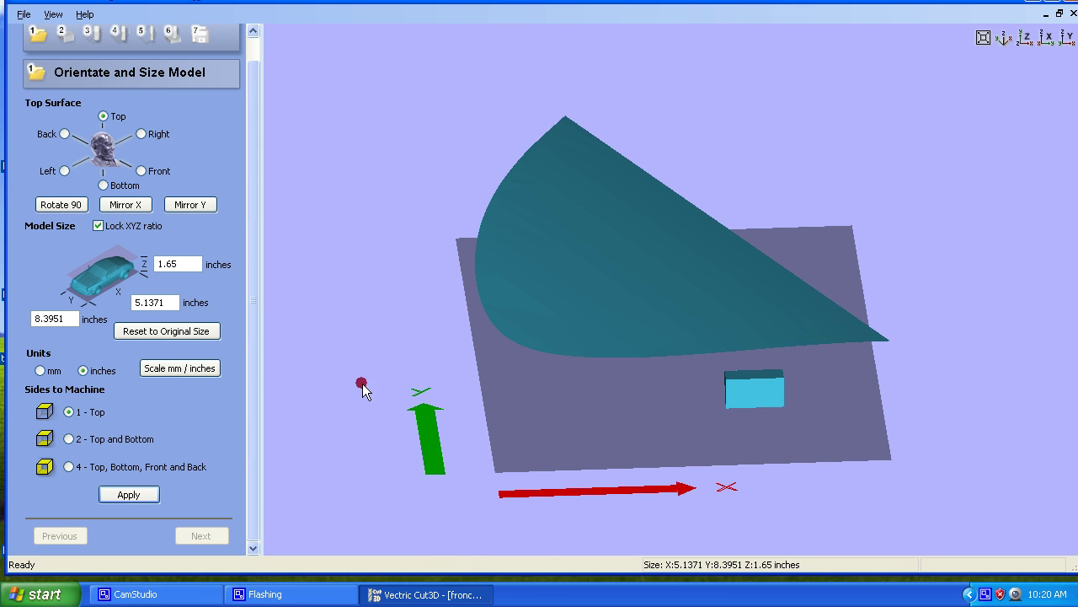
drag(362, 387, 374, 392)
click(141, 496)
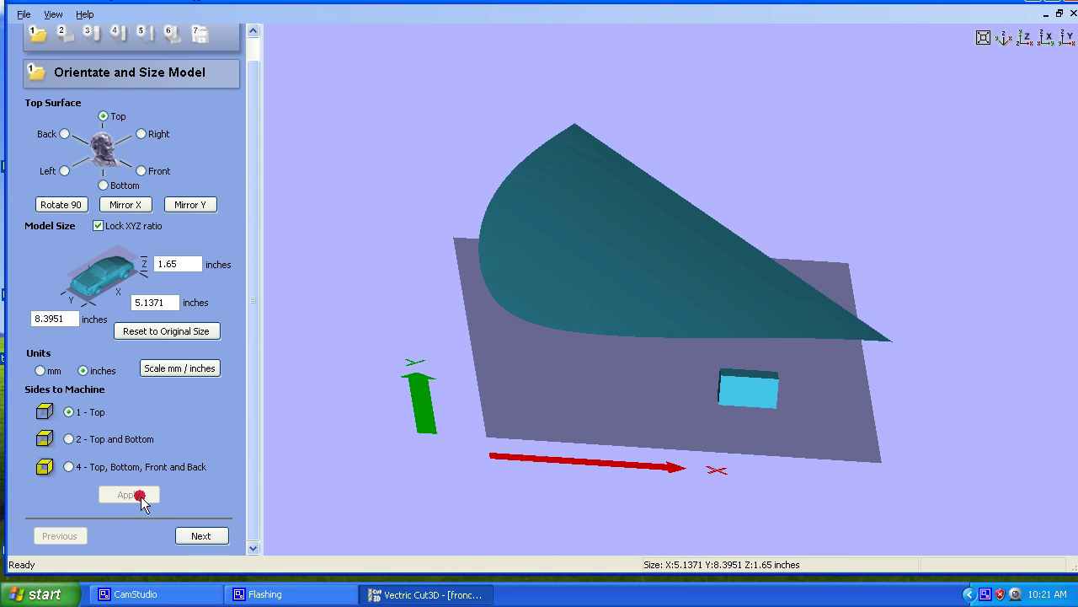
drag(552, 342, 614, 349)
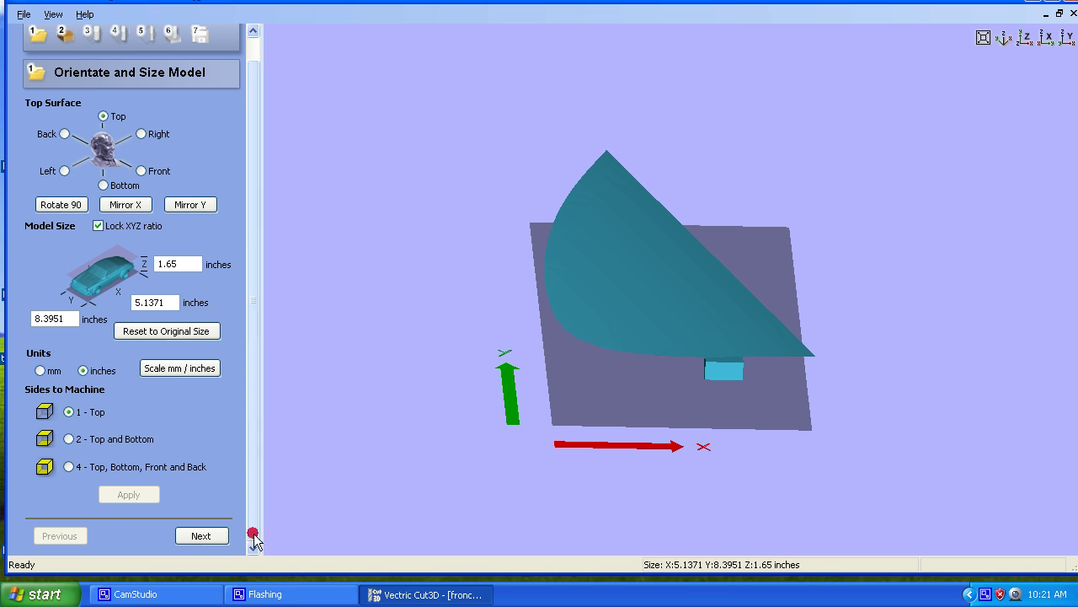
click(215, 535)
click(116, 307)
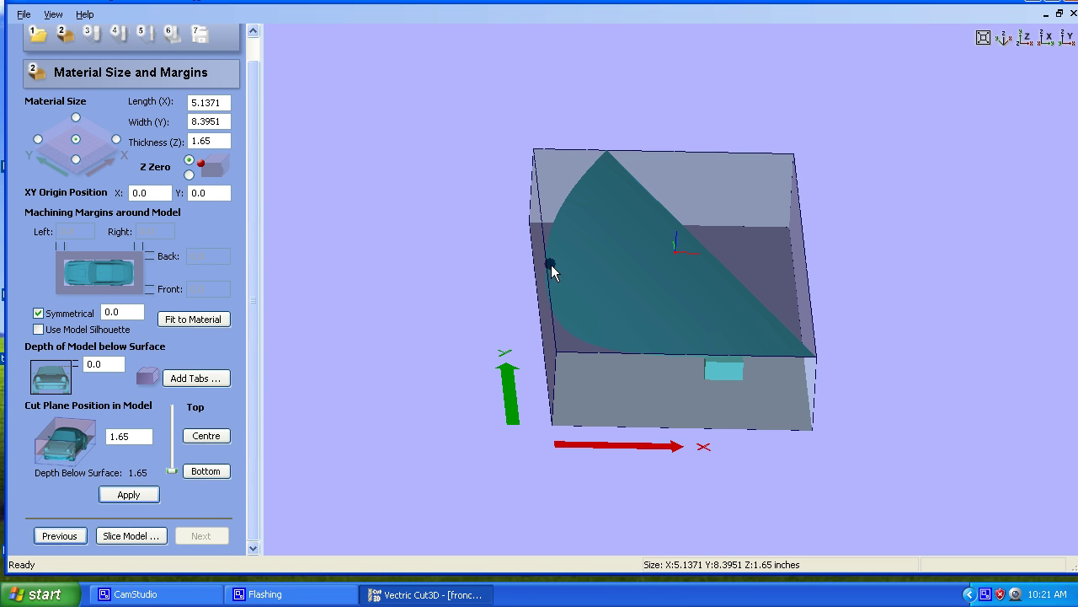
drag(707, 323, 676, 308)
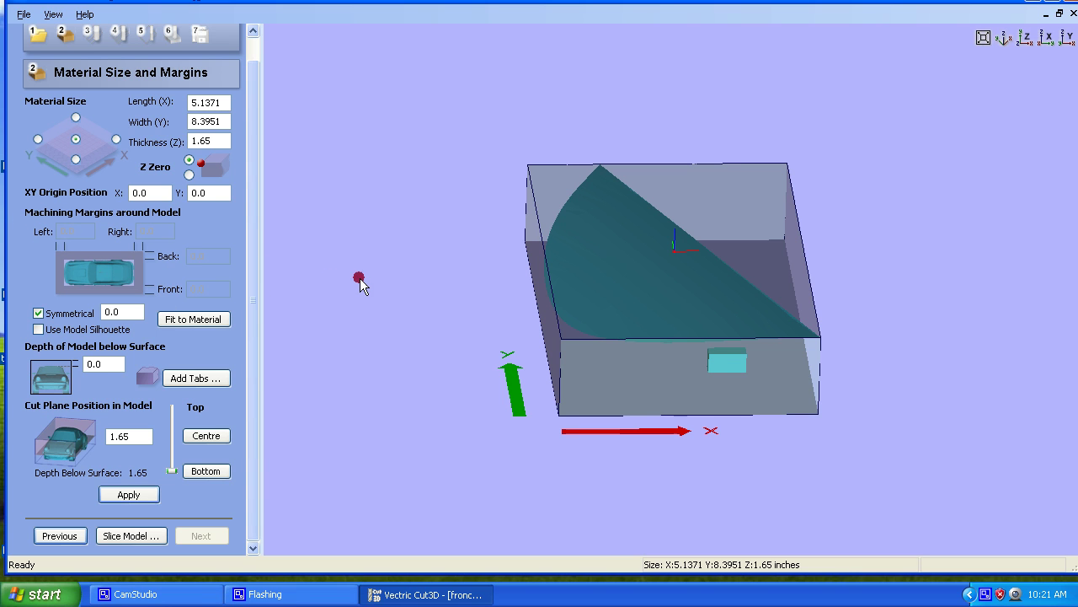
scroll(704, 292, up, 3)
scroll(700, 286, down, 2)
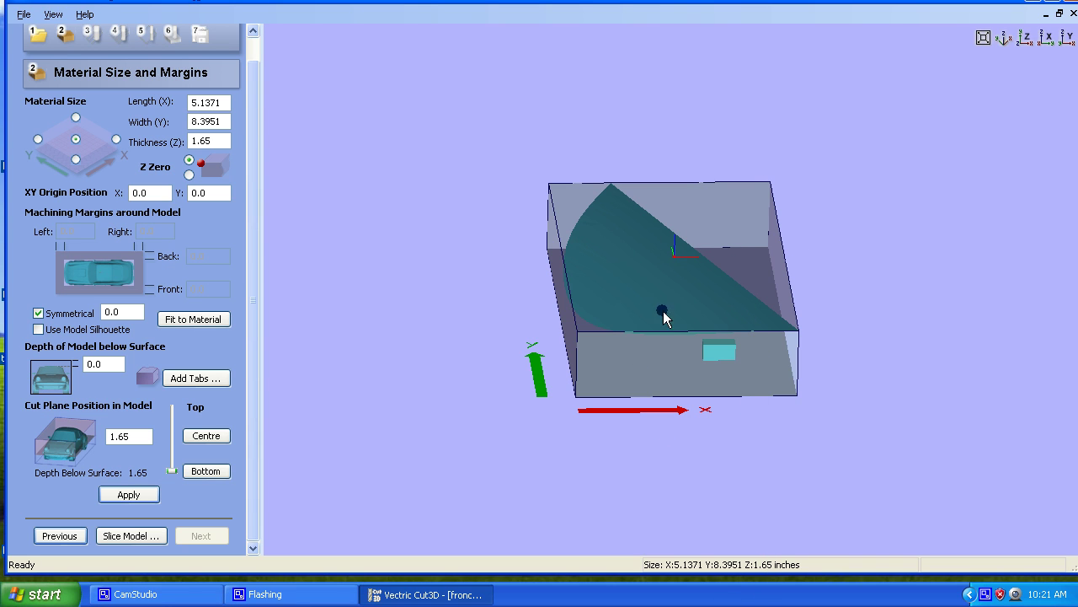
drag(477, 295, 595, 149)
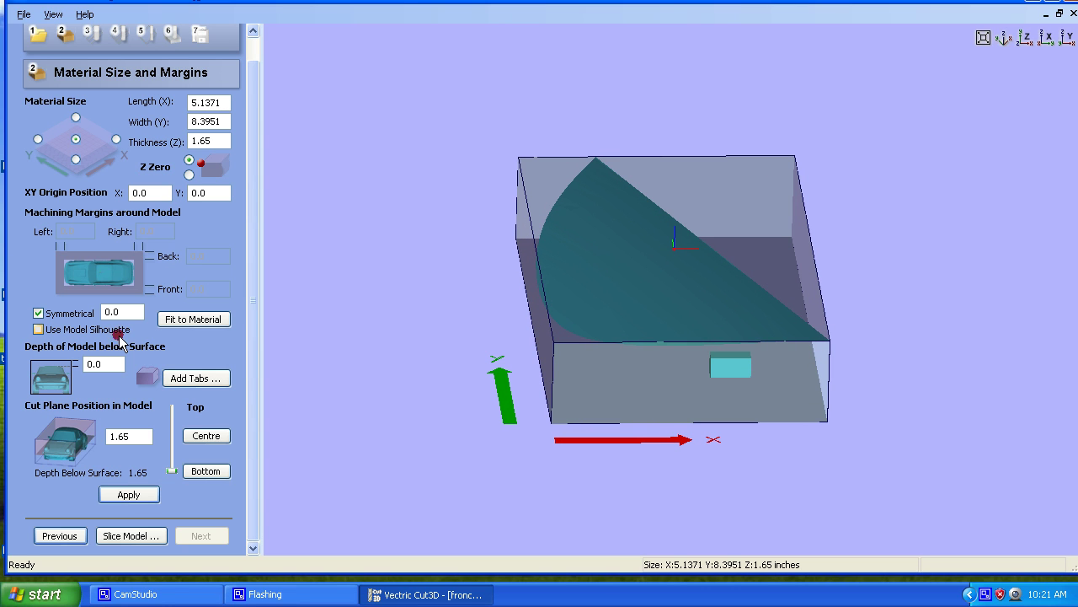
Step: Tick Symmetrical and Use Model Silhouette, enter a 0.00001-inch margin, and apply it
click(37, 314)
click(41, 330)
click(37, 314)
click(38, 329)
click(37, 329)
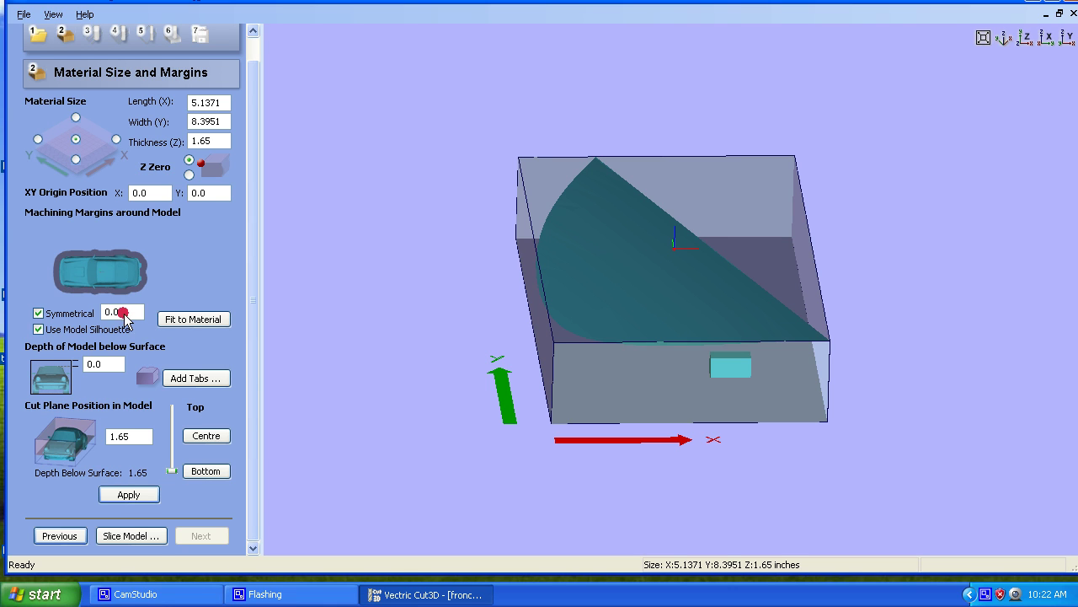
scroll(123, 327, up, 1)
scroll(124, 331, down, 1)
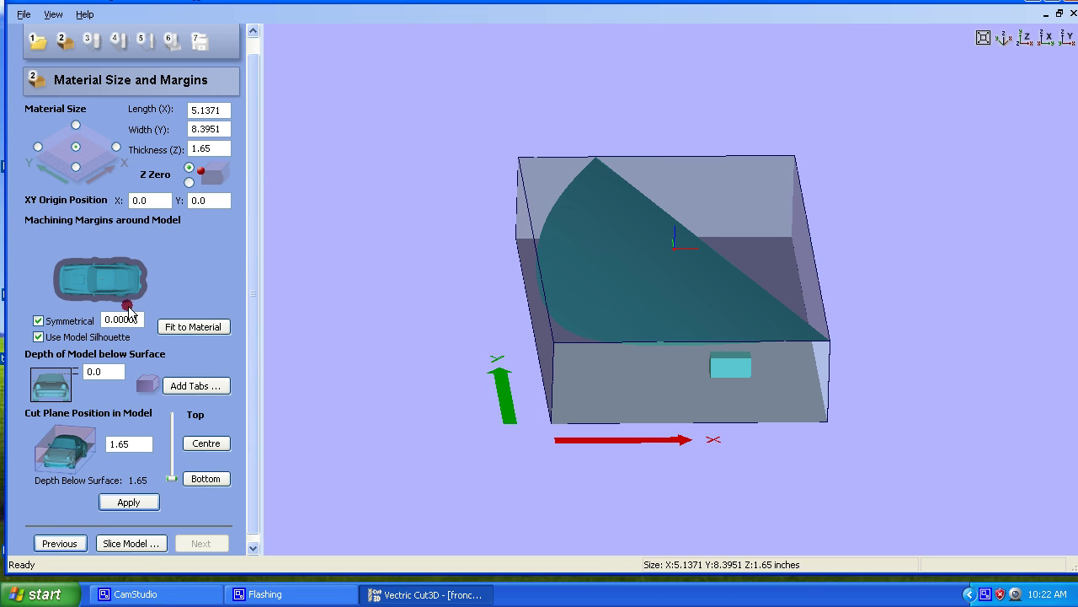
click(124, 320)
scroll(209, 344, down, 1)
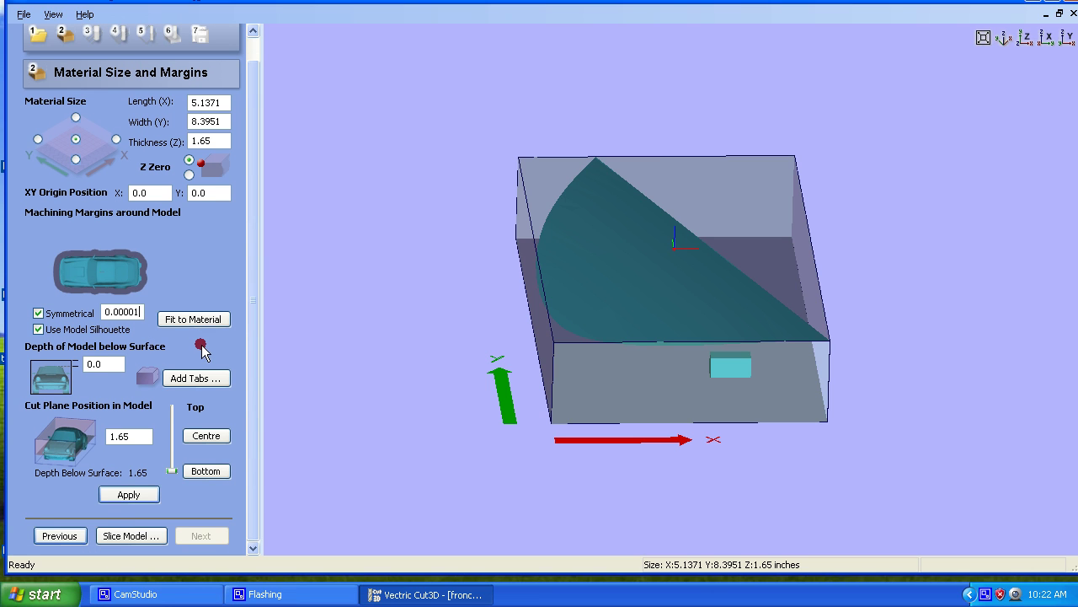
click(128, 495)
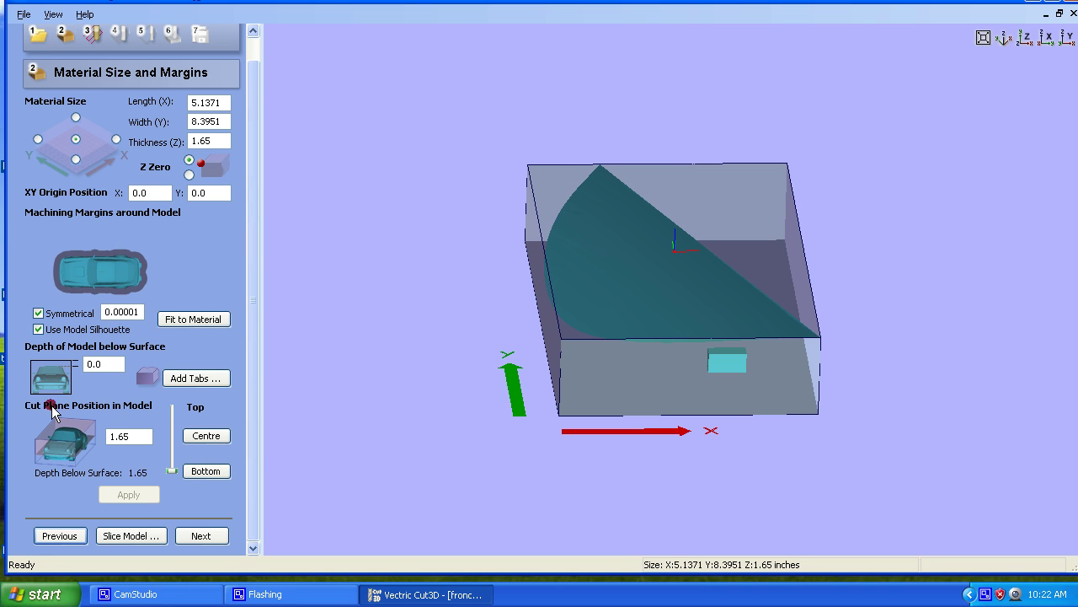
Step: Turn off the roughing profile pass and calculate the Z Level Raster X roughing toolpath
click(202, 536)
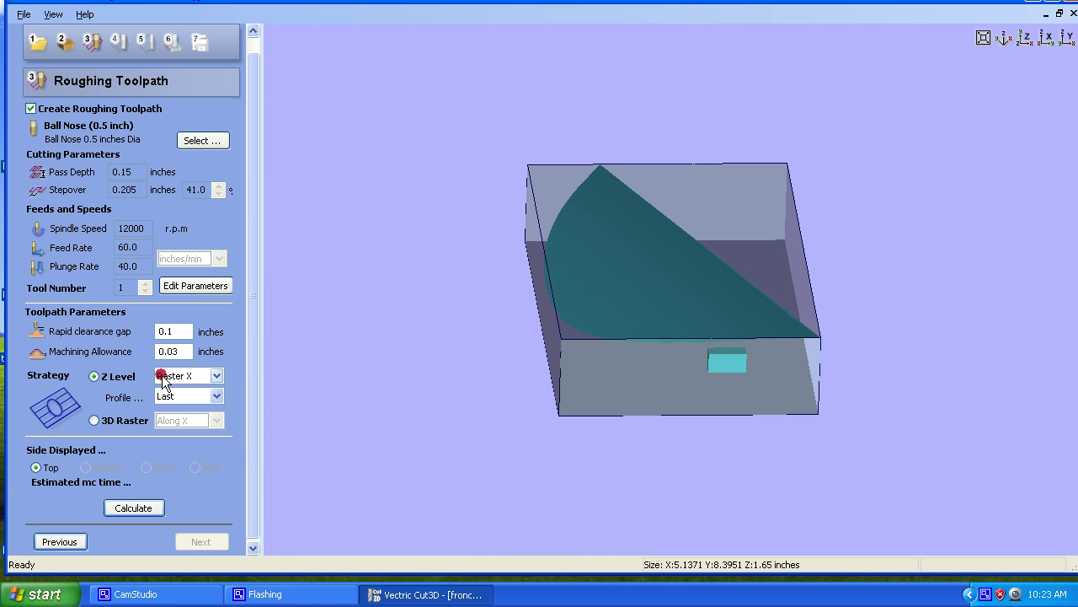
click(214, 395)
click(210, 433)
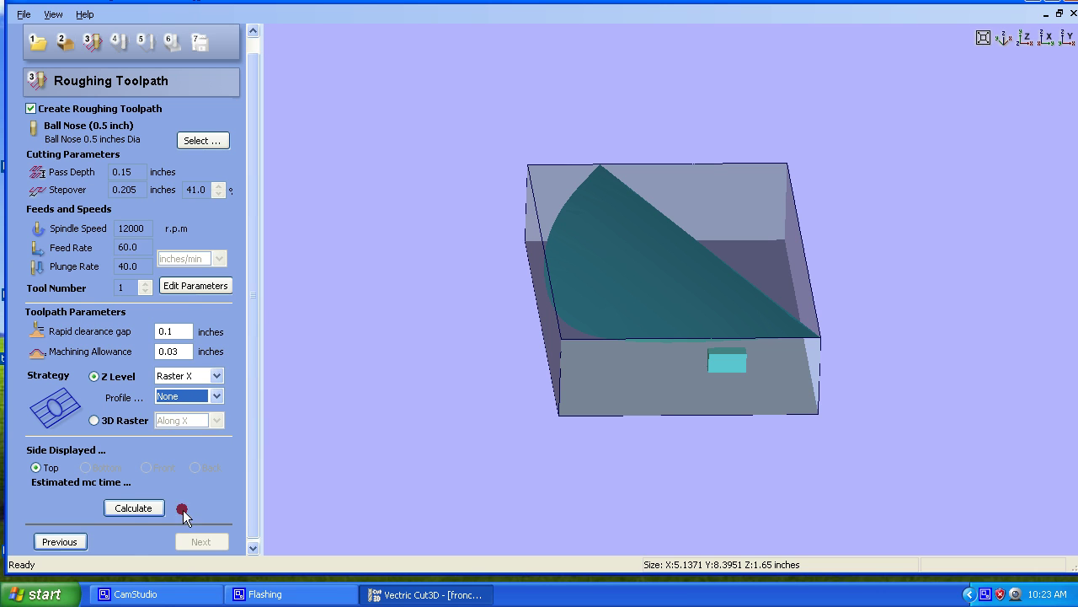
click(124, 508)
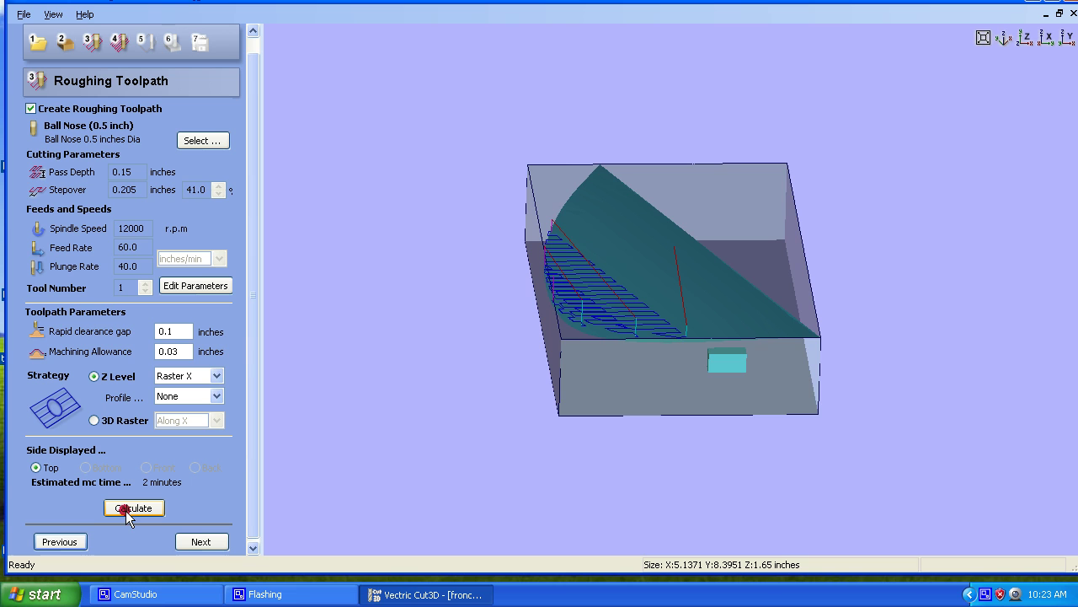
drag(433, 329, 575, 304)
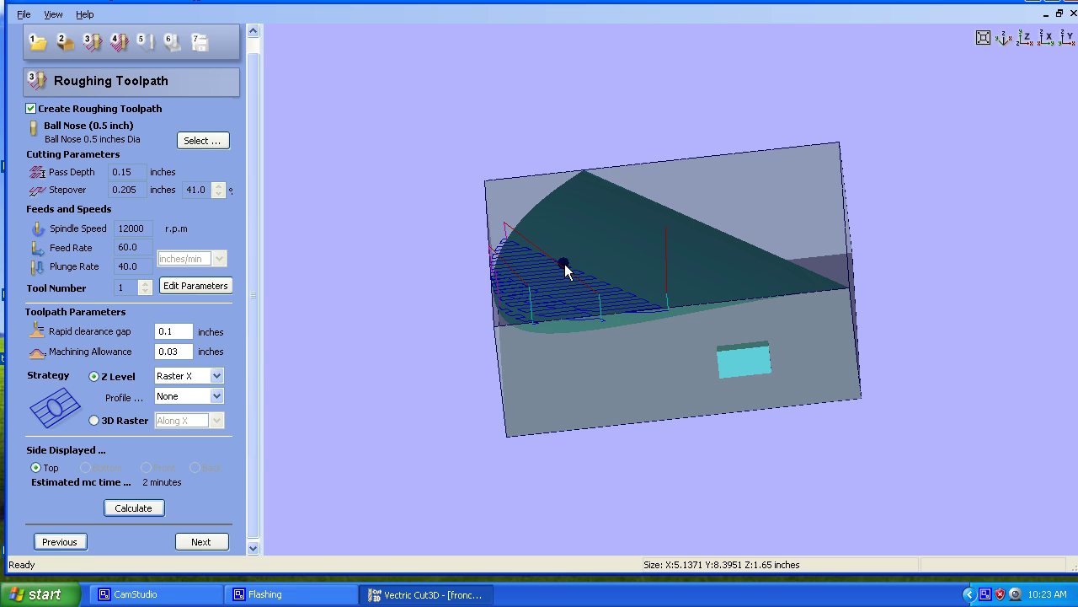
drag(565, 267, 564, 349)
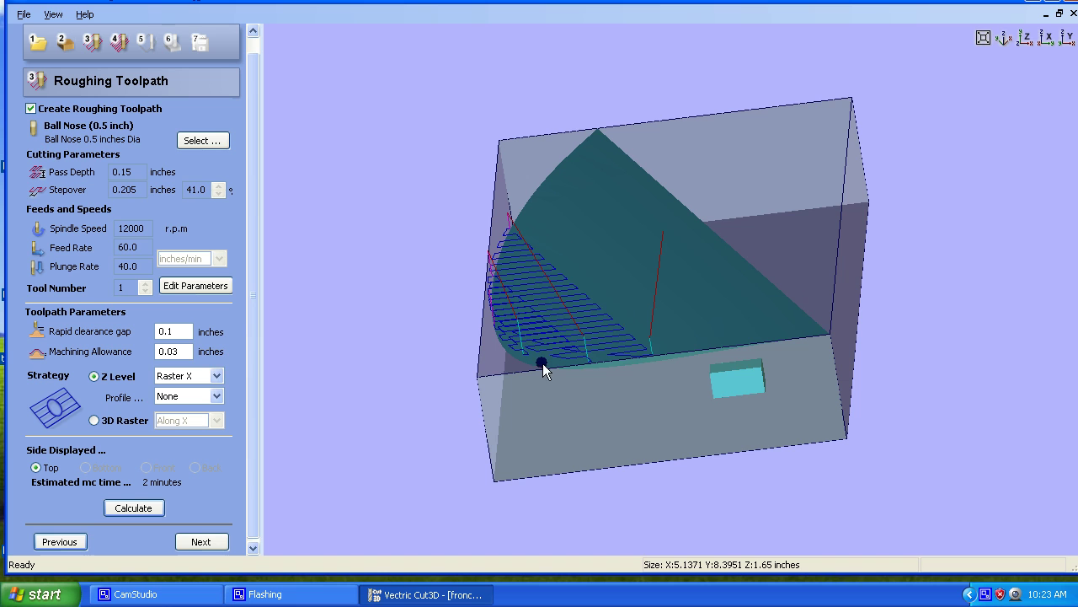
drag(455, 404, 646, 277)
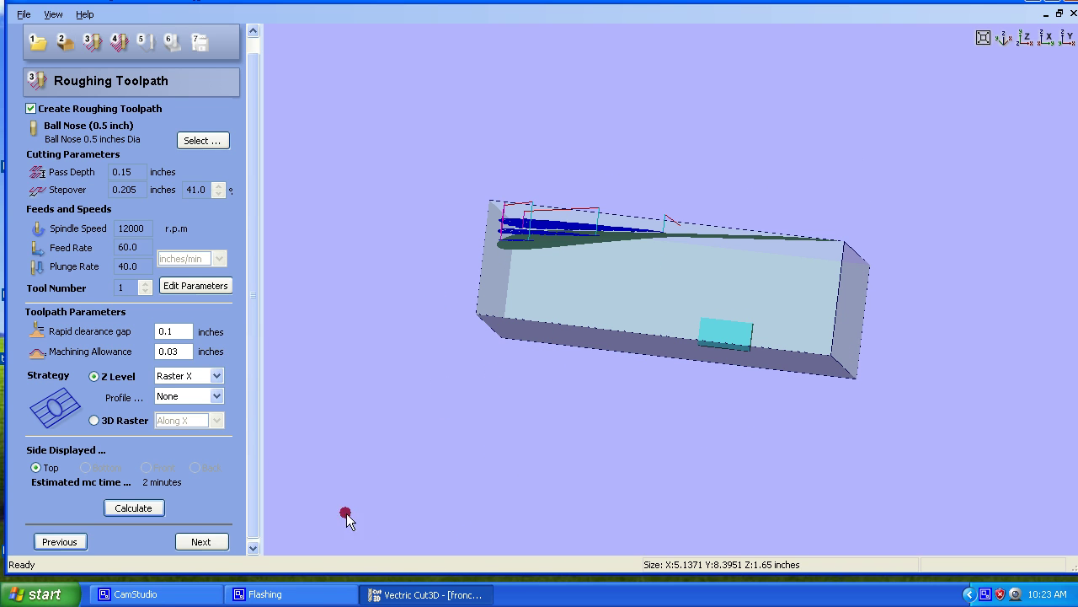
Step: Calculate the Raster Along X finishing toolpath at 0.015-inch stepover and inspect its raster lines
click(202, 542)
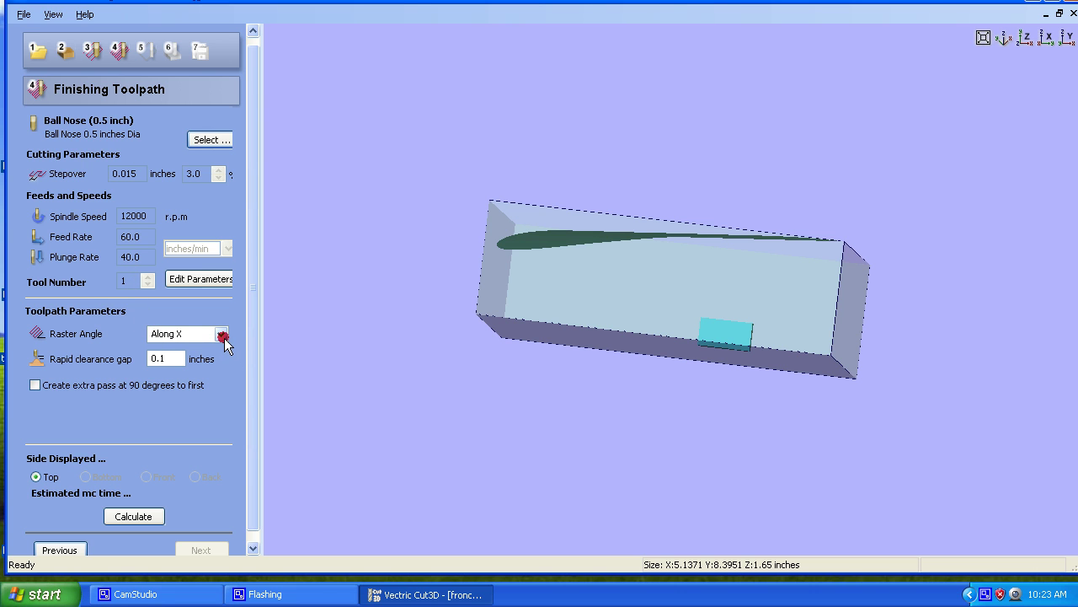
drag(511, 282, 581, 403)
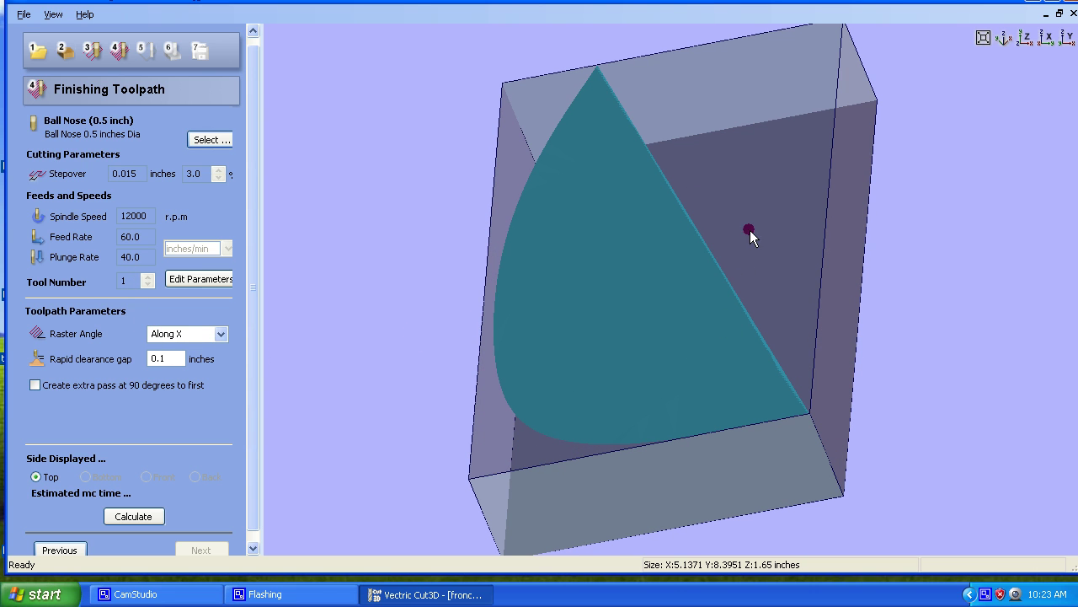
drag(545, 296, 599, 215)
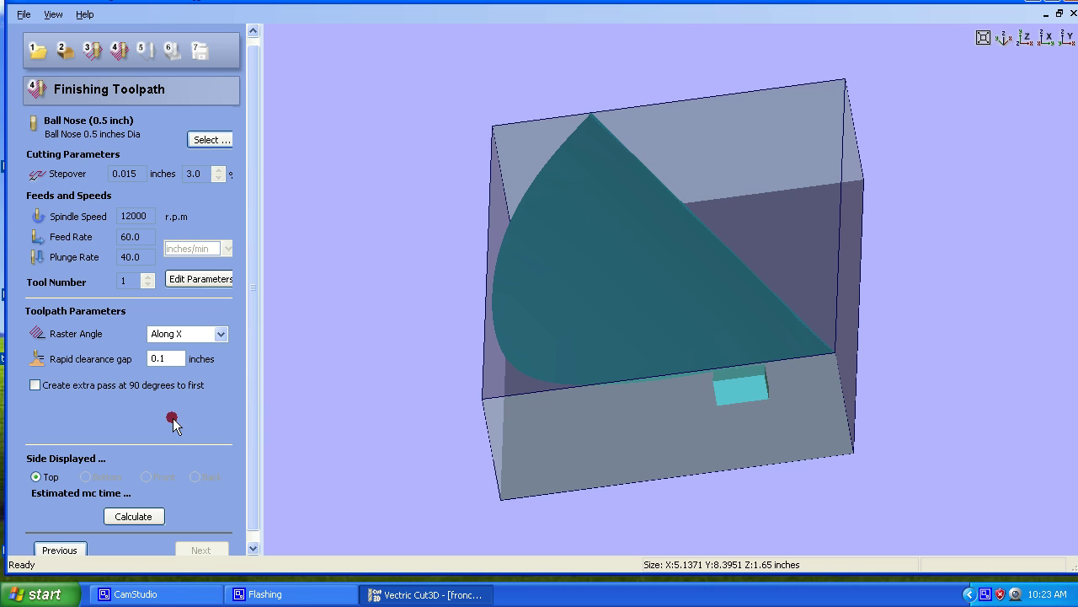
click(128, 517)
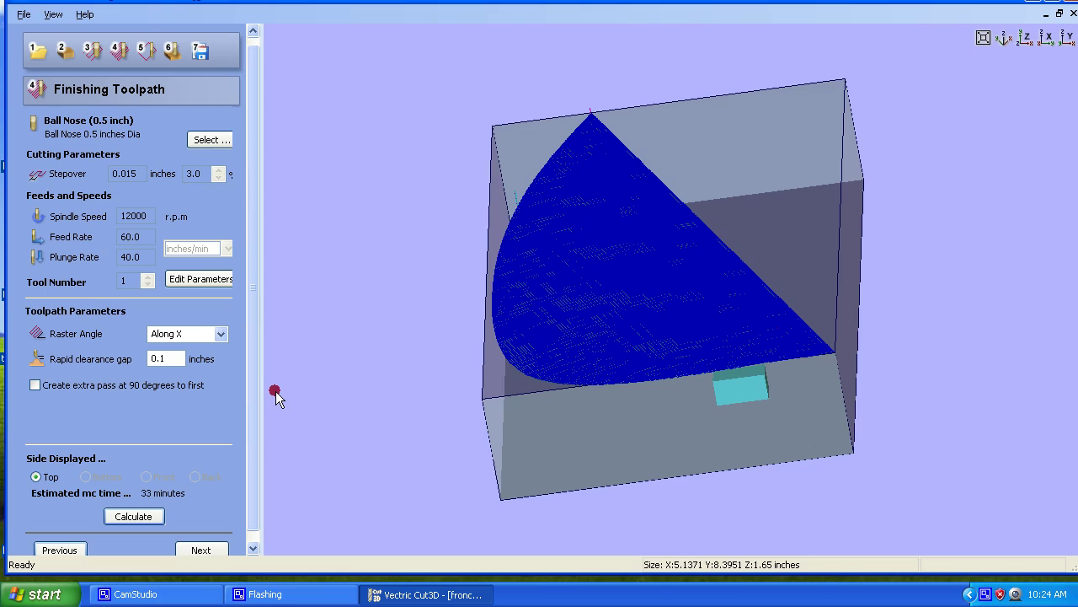
drag(424, 320, 571, 305)
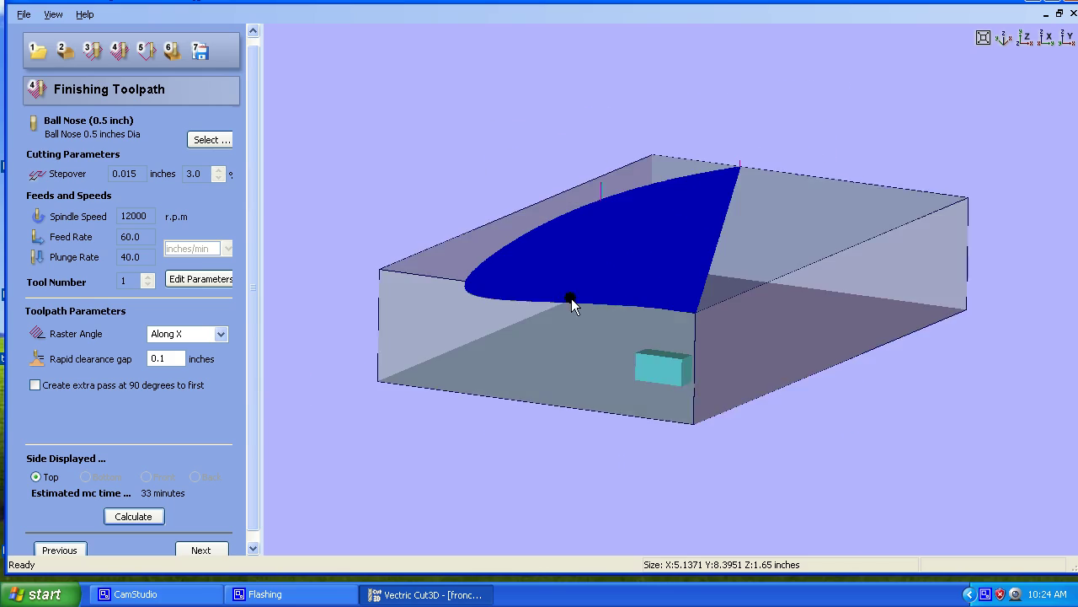
scroll(571, 299, up, 10)
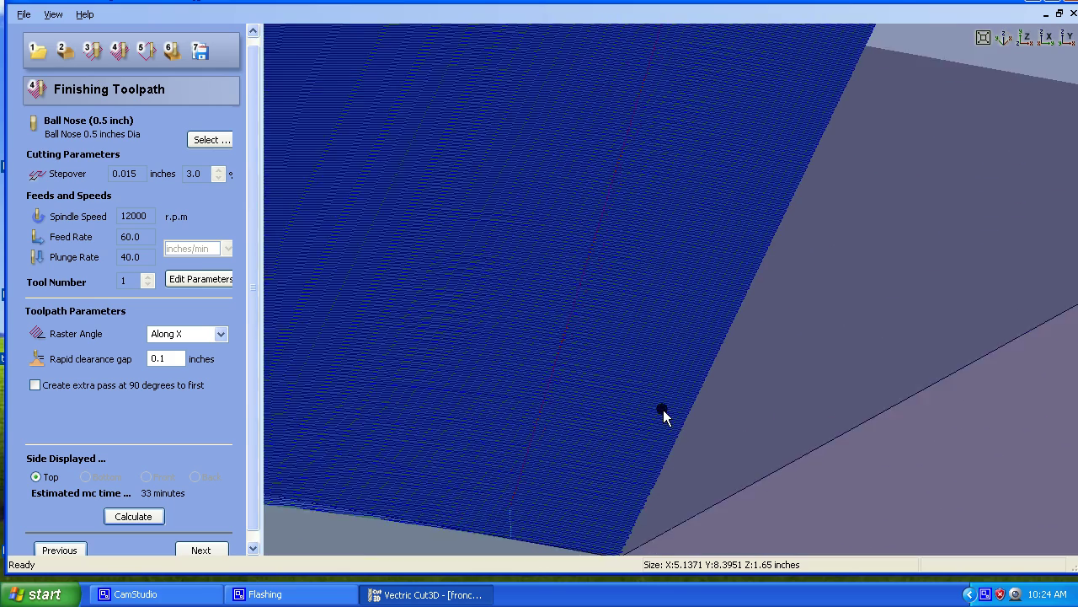
drag(663, 409, 761, 375)
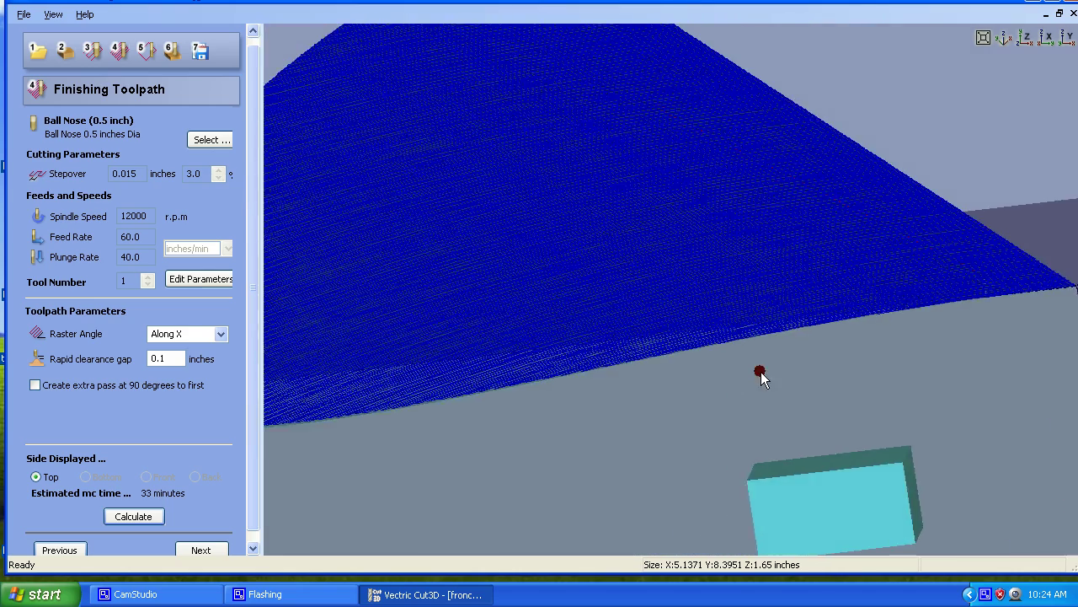
scroll(760, 375, down, 3)
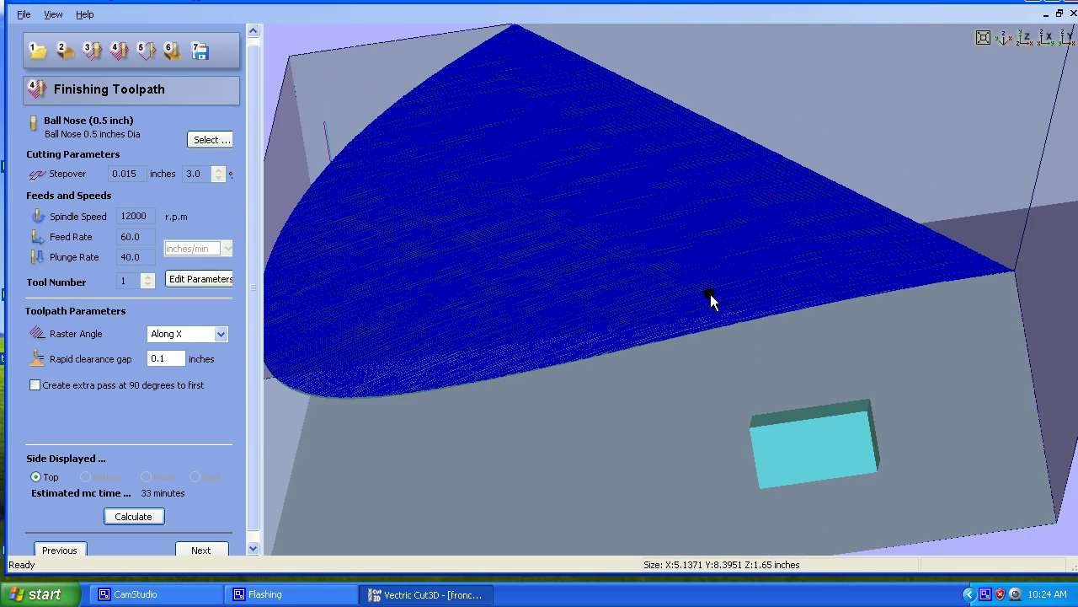
drag(710, 294, 691, 337)
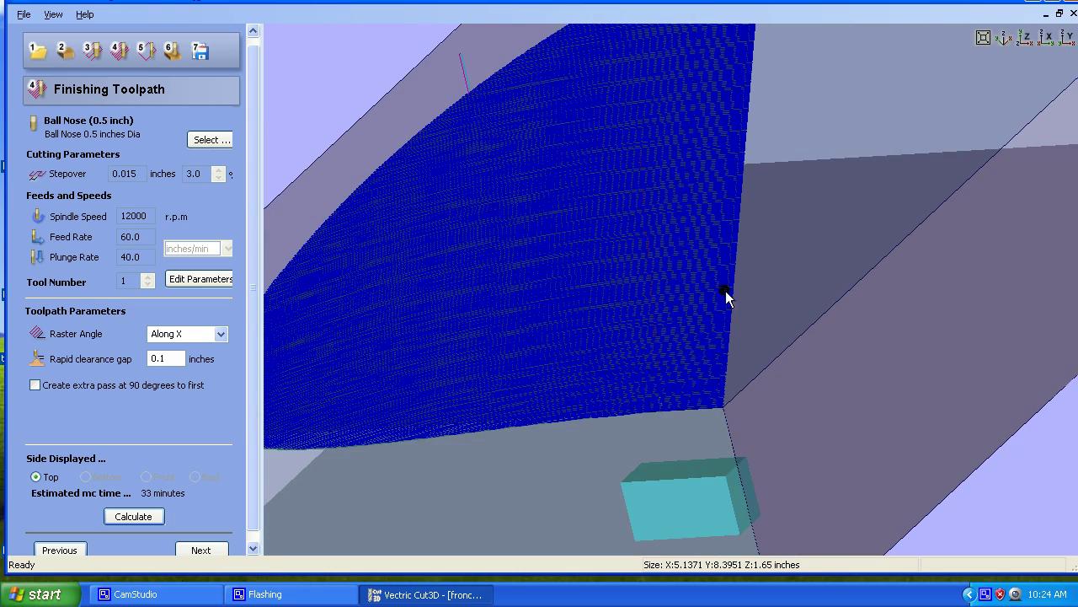
drag(724, 296, 565, 278)
drag(730, 278, 621, 243)
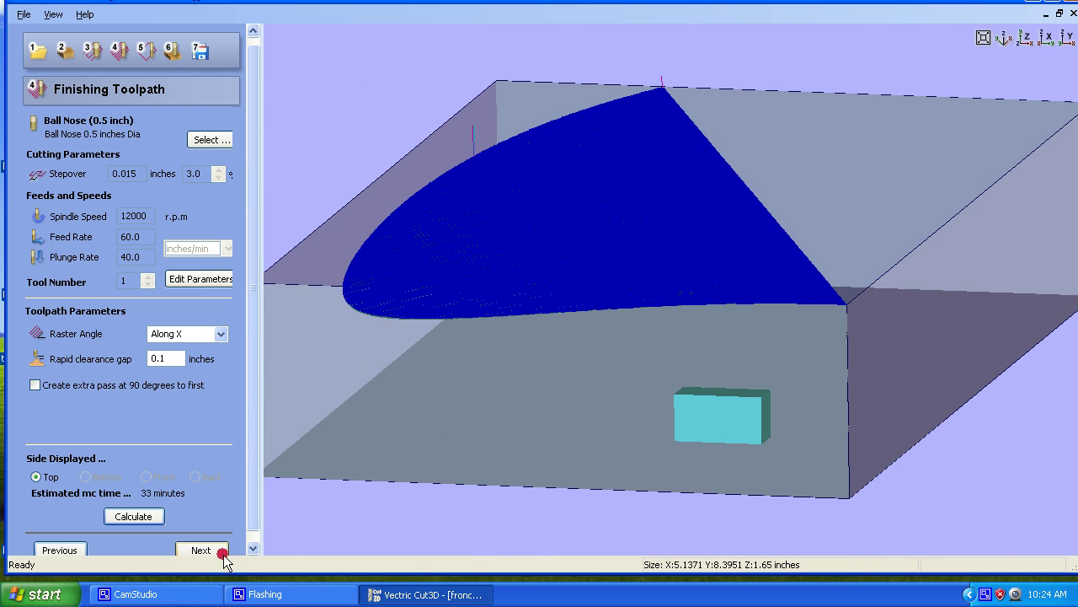
Step: Skip the Cut Out step and simulate the roughing toolpath on the block
click(195, 551)
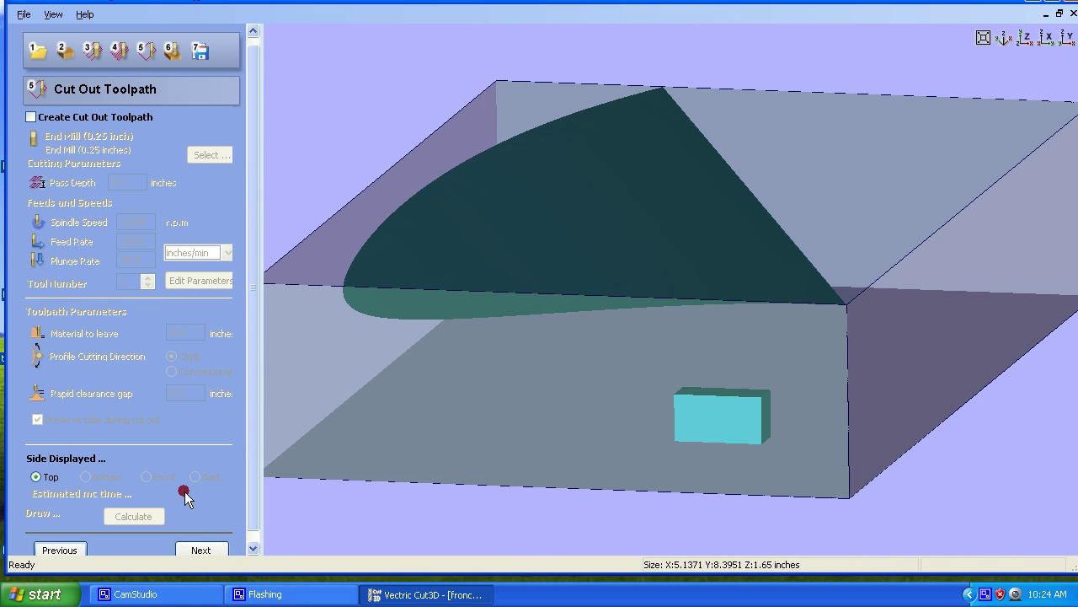
click(199, 549)
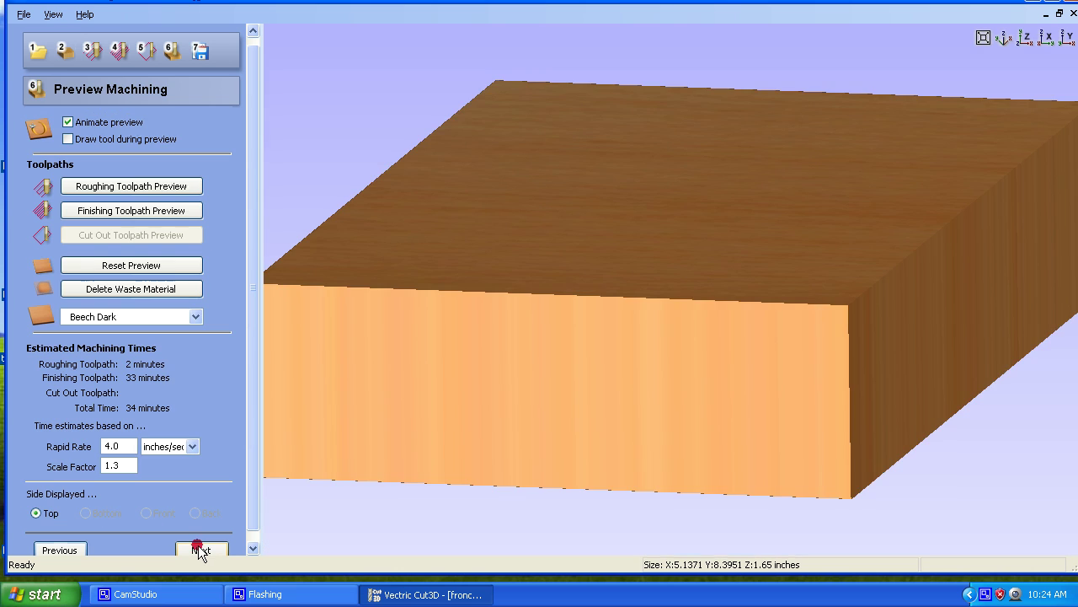
drag(502, 366, 581, 337)
click(190, 186)
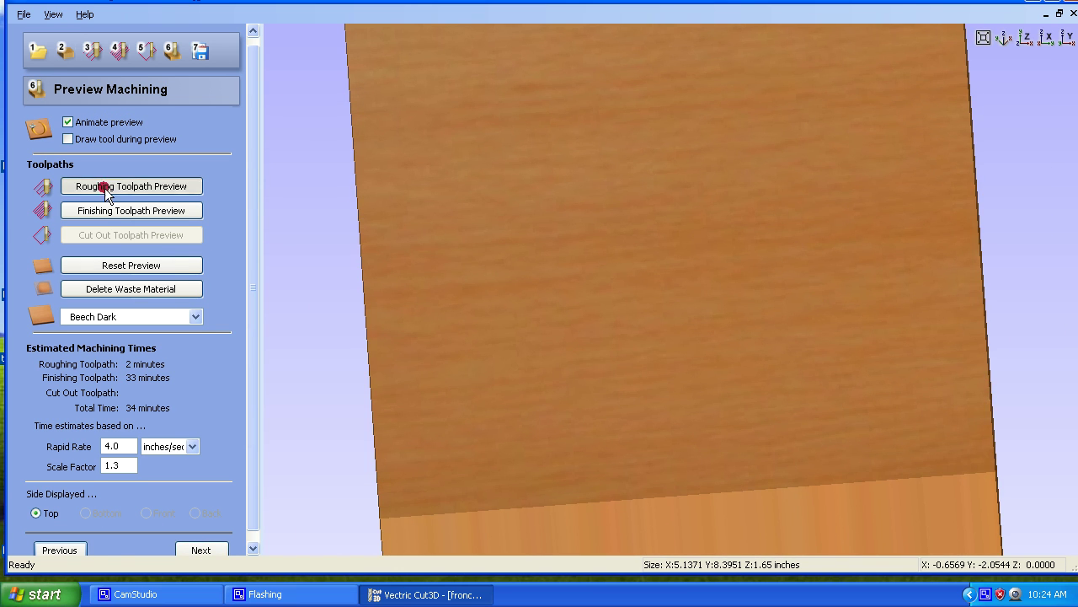
drag(567, 375, 511, 330)
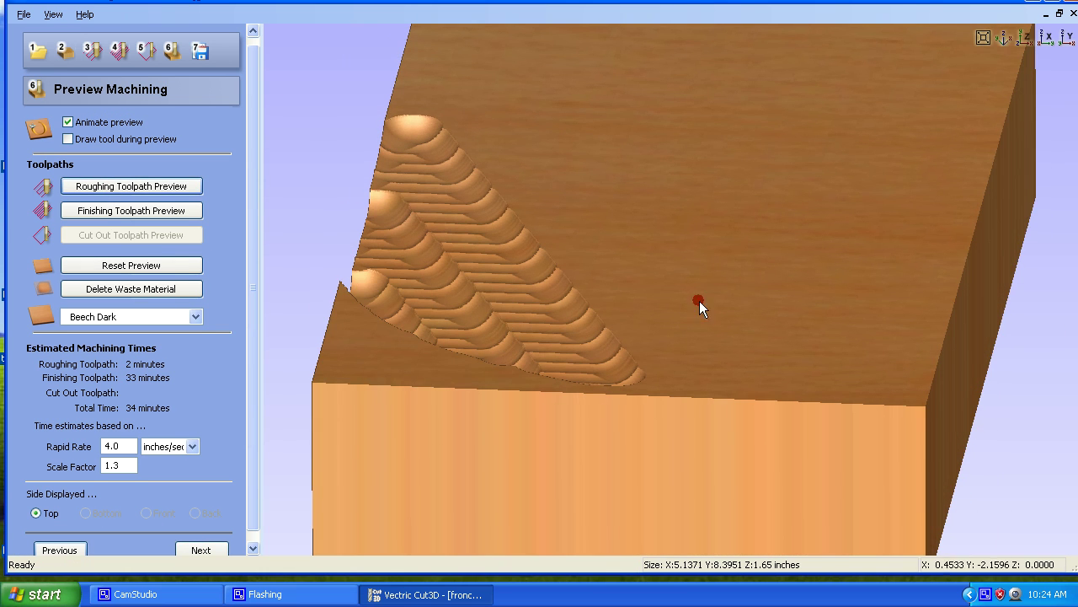
Step: Switch the preview material to Mahogany and simulate the finishing toolpath
click(188, 320)
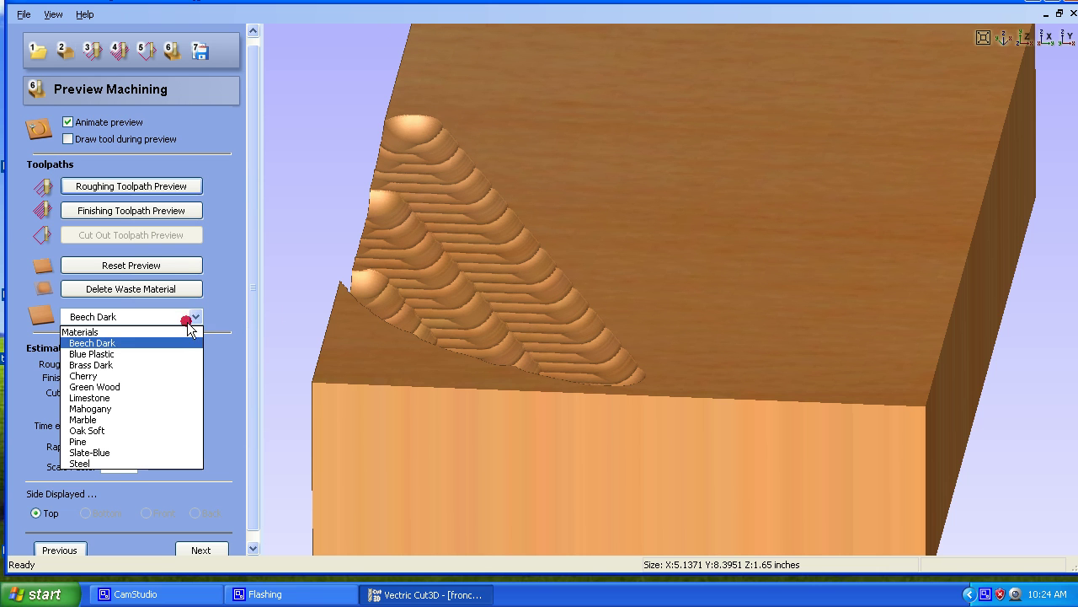
click(168, 409)
click(168, 409)
drag(546, 263, 638, 313)
click(118, 221)
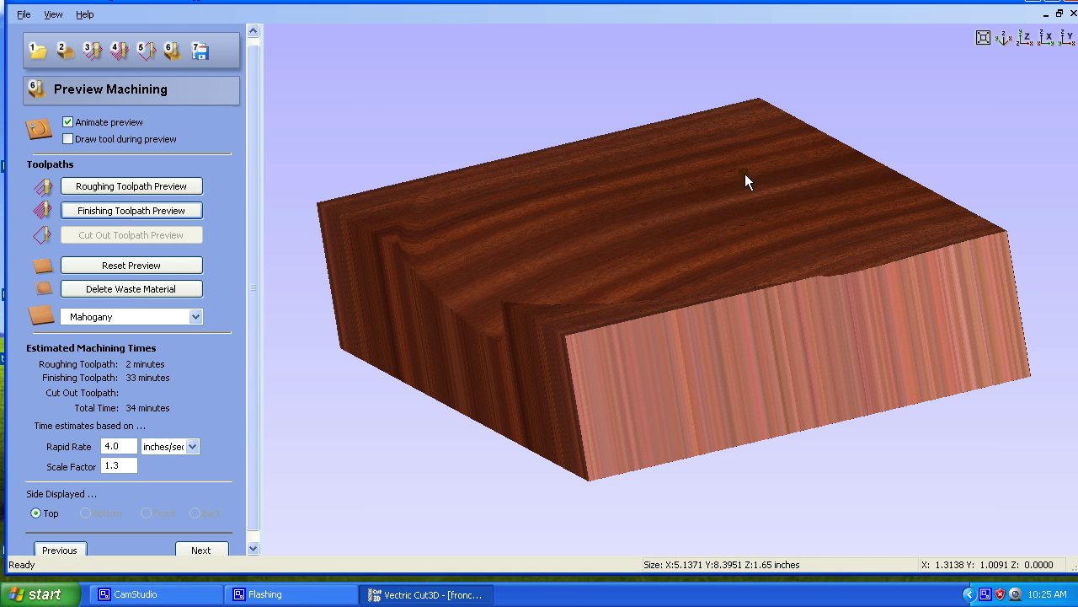
drag(745, 173, 662, 323)
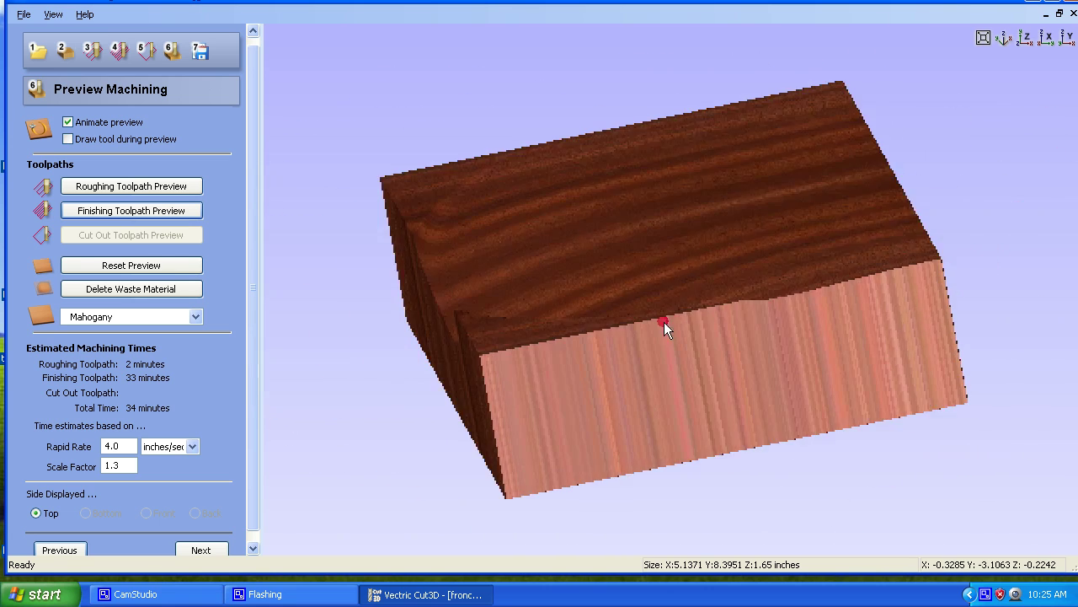
Step: Start saving the roughing toolpath and create a New Folder on the Desktop
click(205, 550)
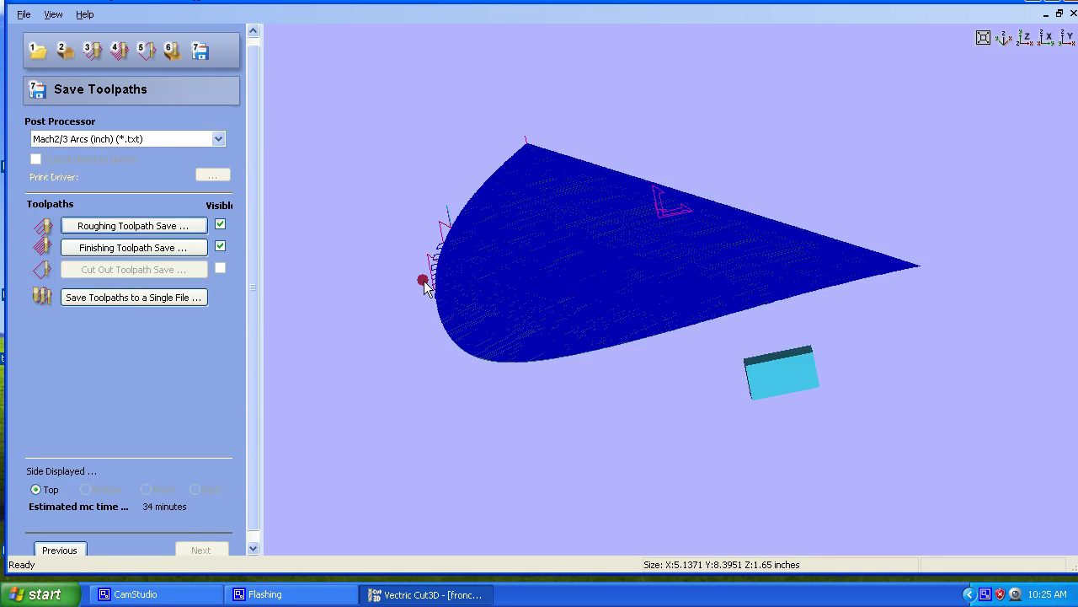
drag(511, 389, 405, 438)
drag(705, 119, 770, 192)
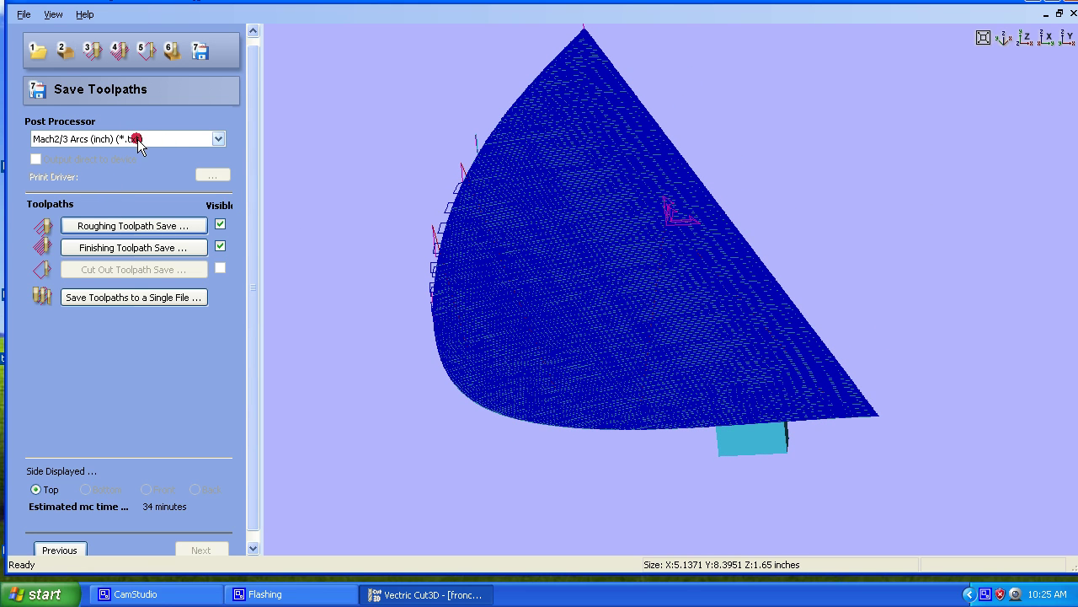
click(116, 227)
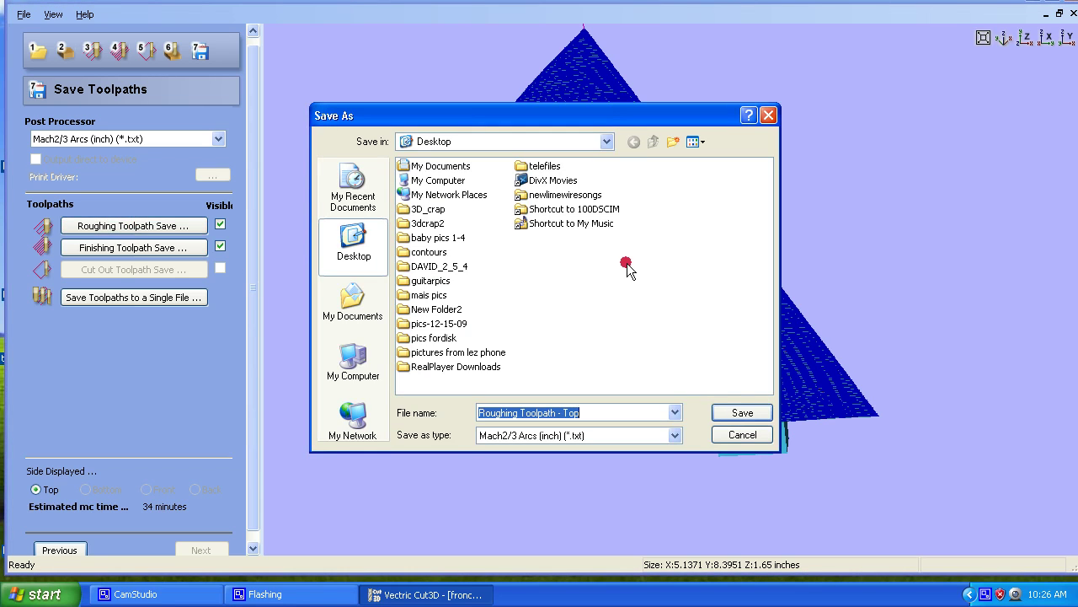
right_click(529, 274)
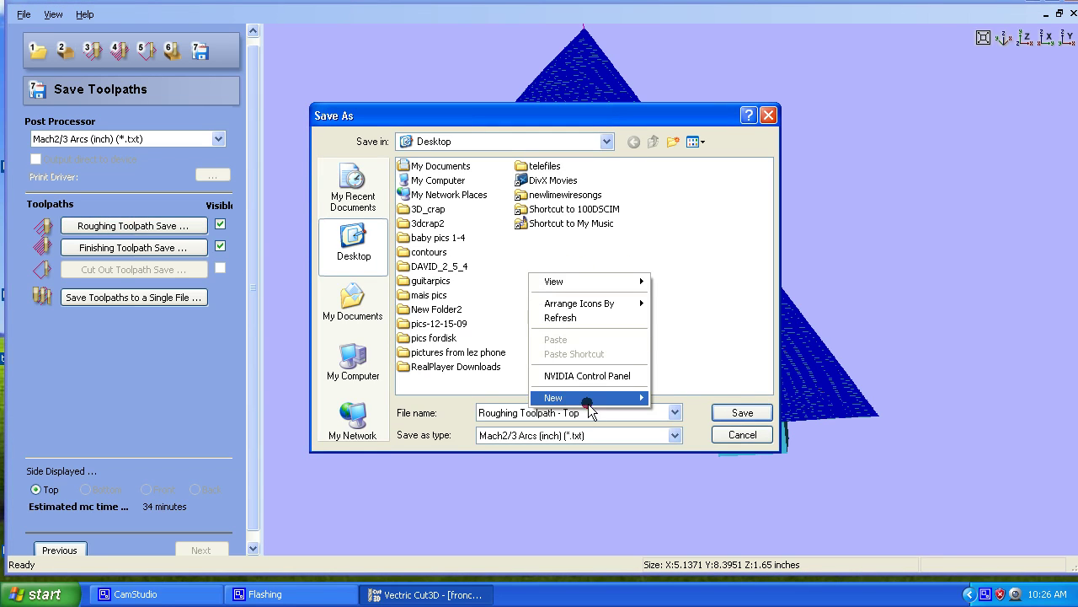
mouse_move(588, 405)
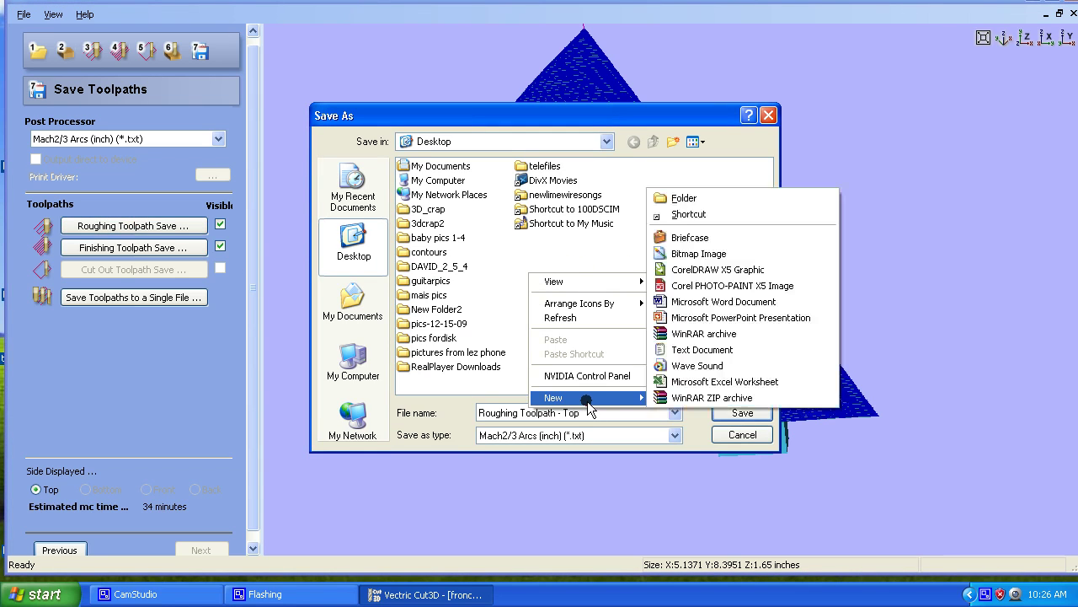
click(694, 198)
double_click(539, 240)
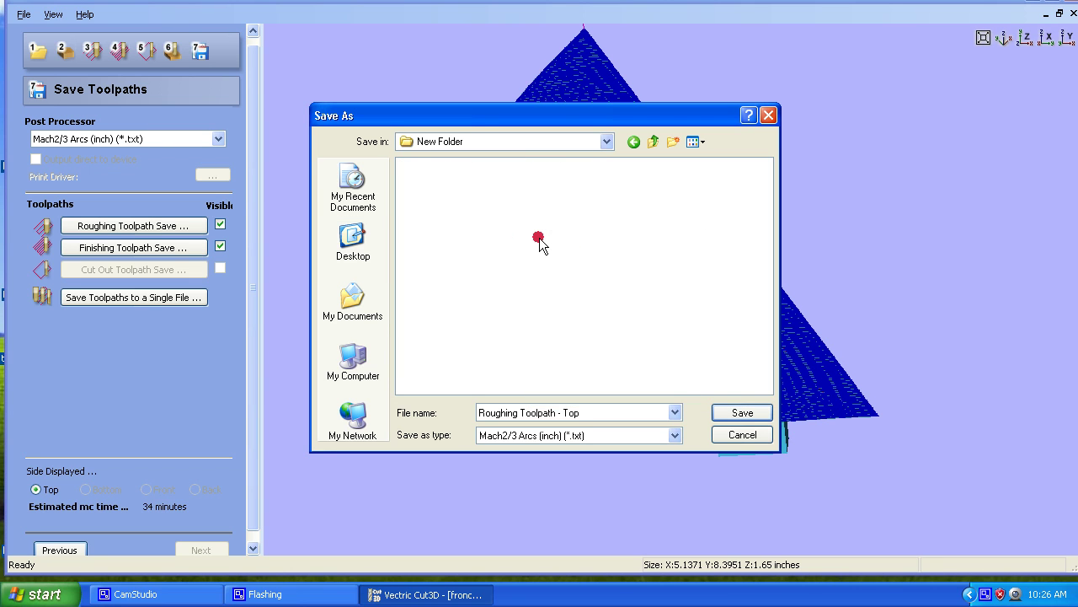
click(652, 141)
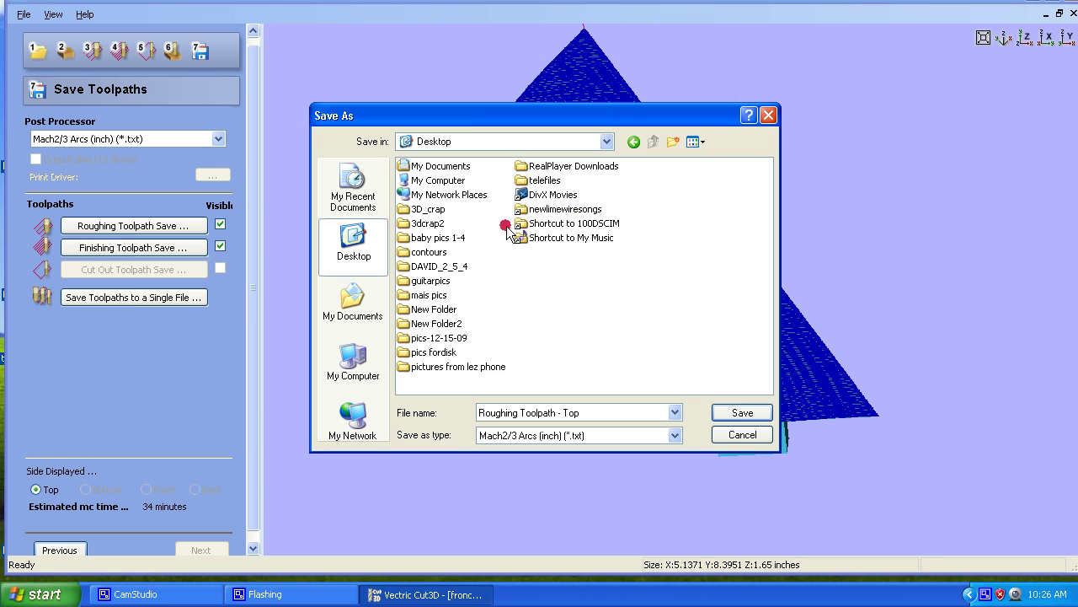
click(432, 310)
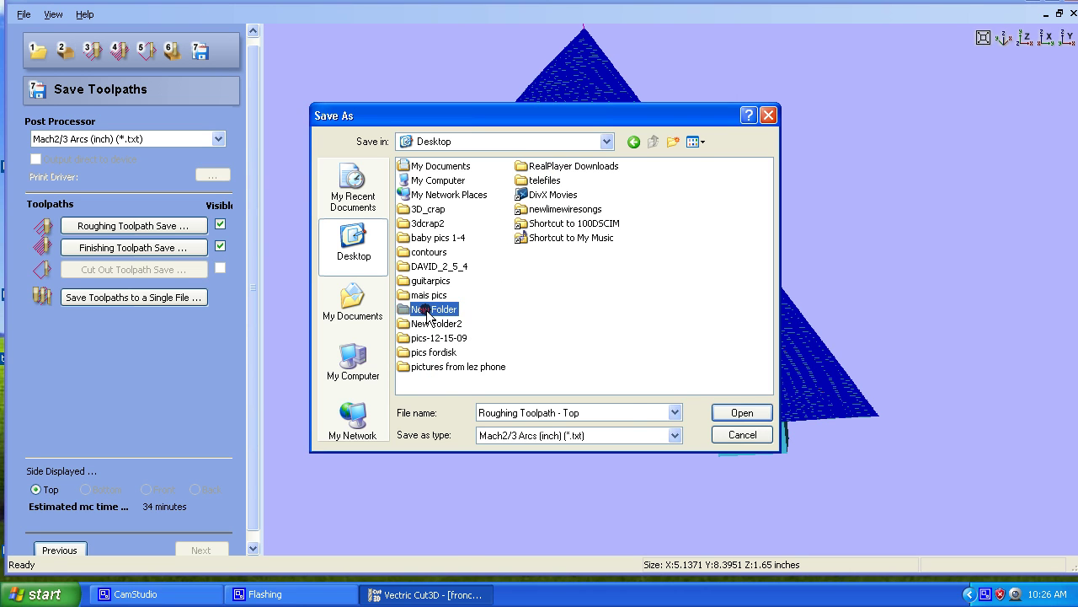
Step: Rename the folder to frontcontour and save both roughing and finishing toolpaths inside it
right_click(429, 316)
click(499, 576)
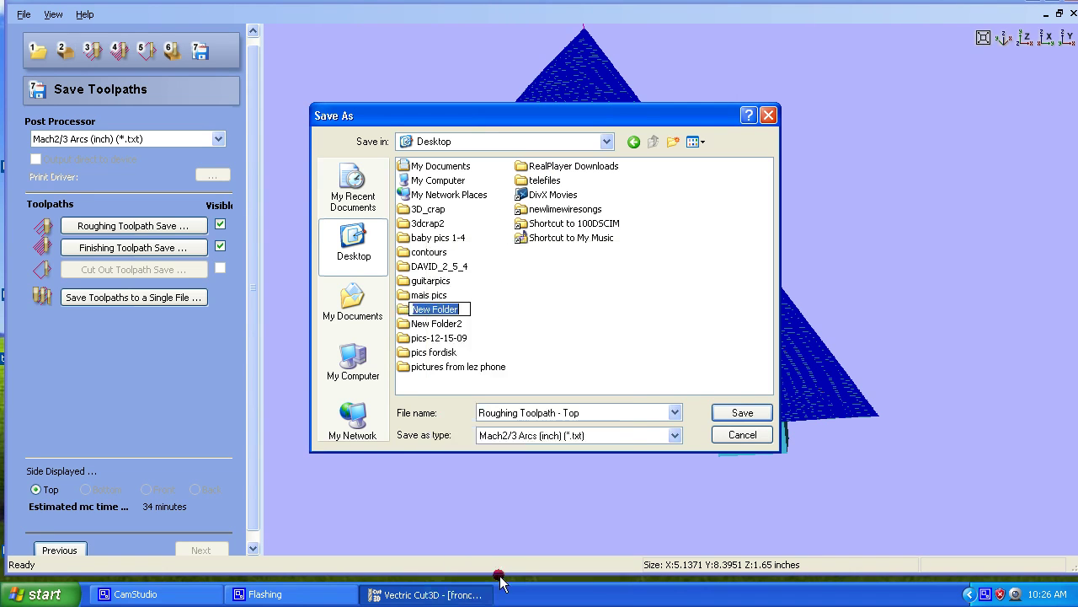
key(BackSpace)
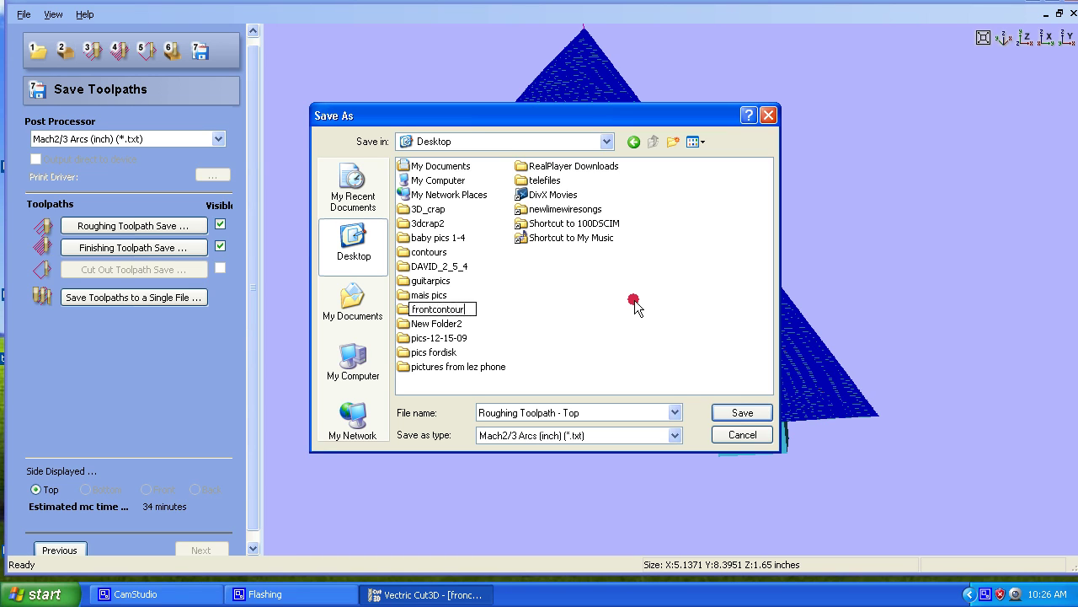
key(Return)
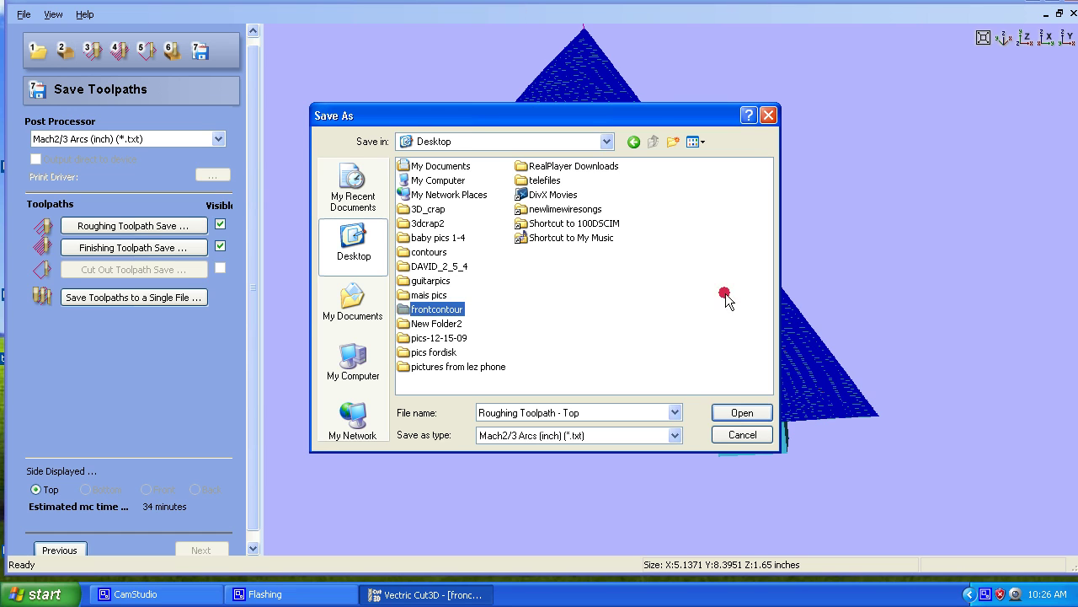
double_click(407, 310)
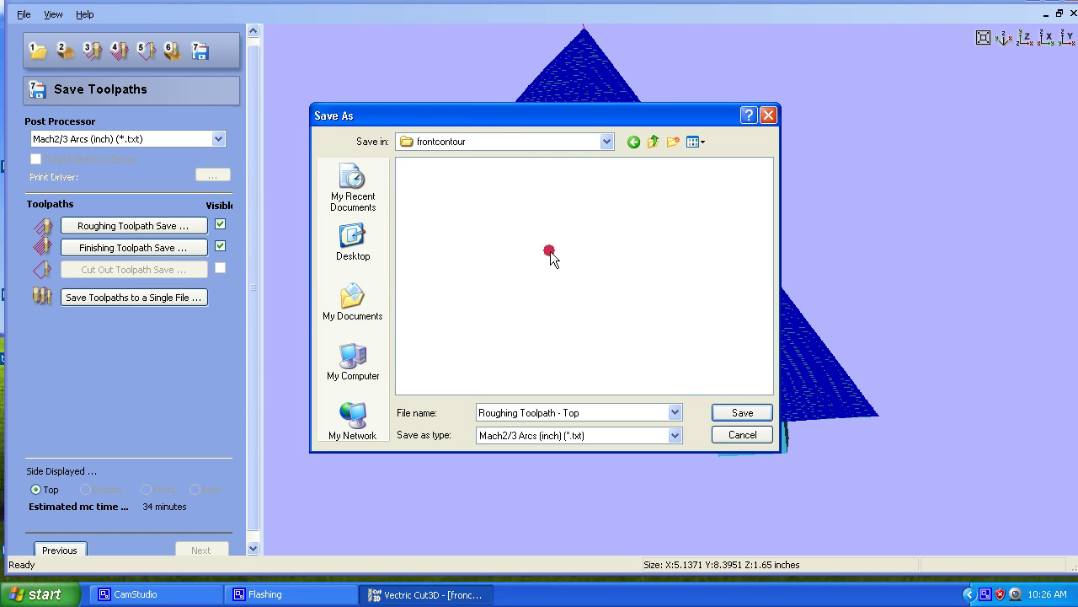
click(743, 413)
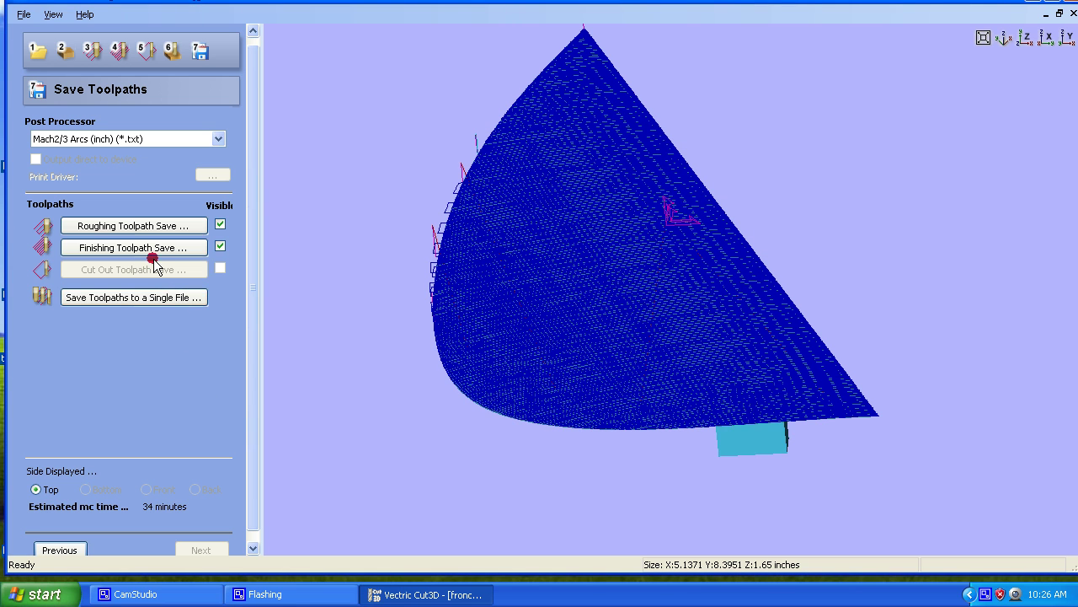
click(153, 261)
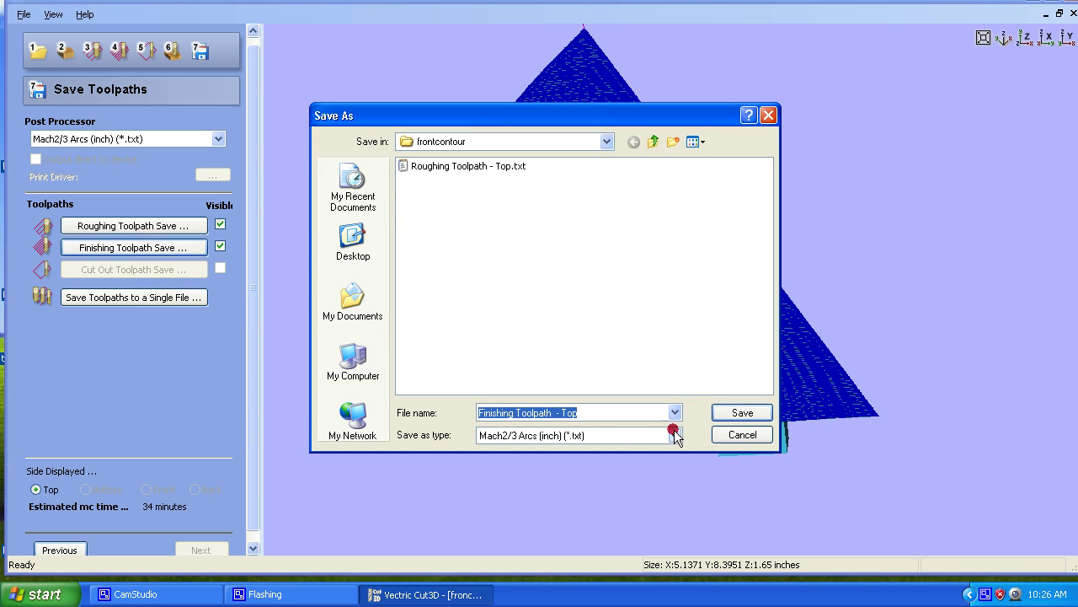
click(743, 412)
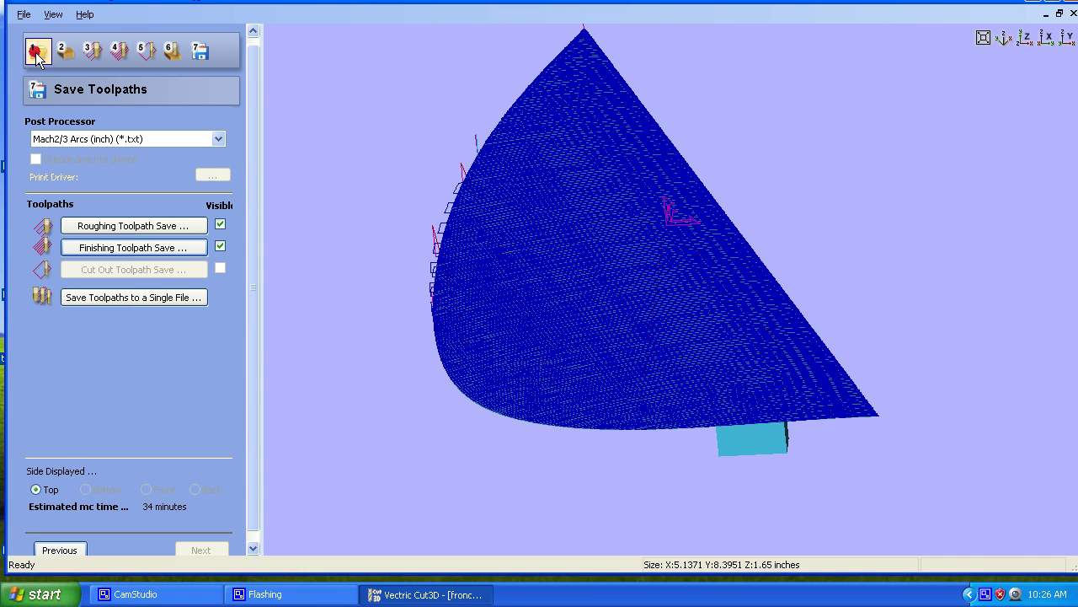
Step: Use File > Save As to store the project as froncontour.v3d in the frontcontour folder
click(24, 14)
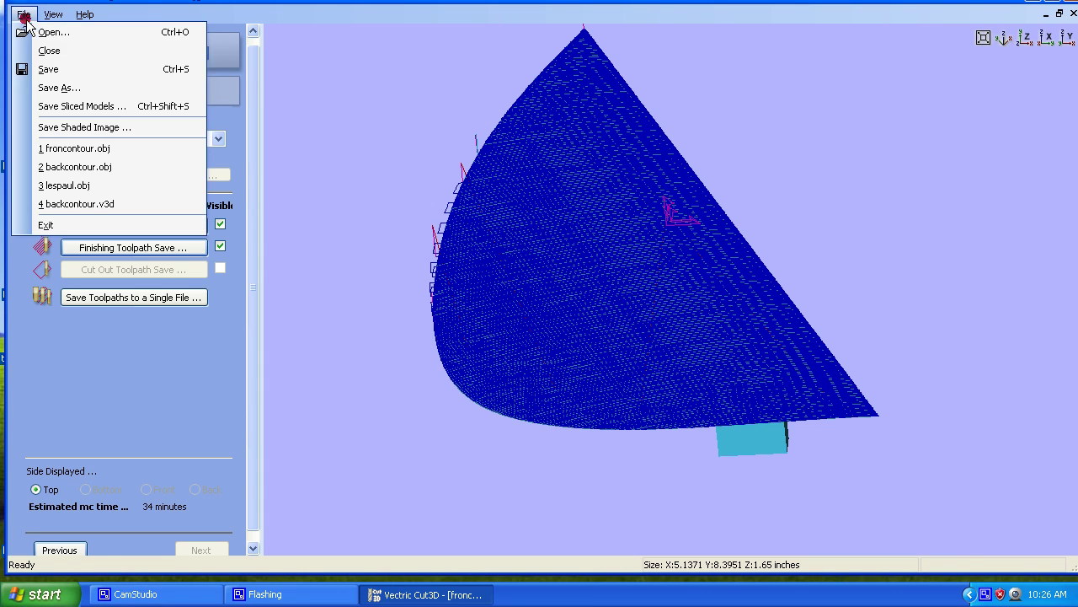
click(73, 89)
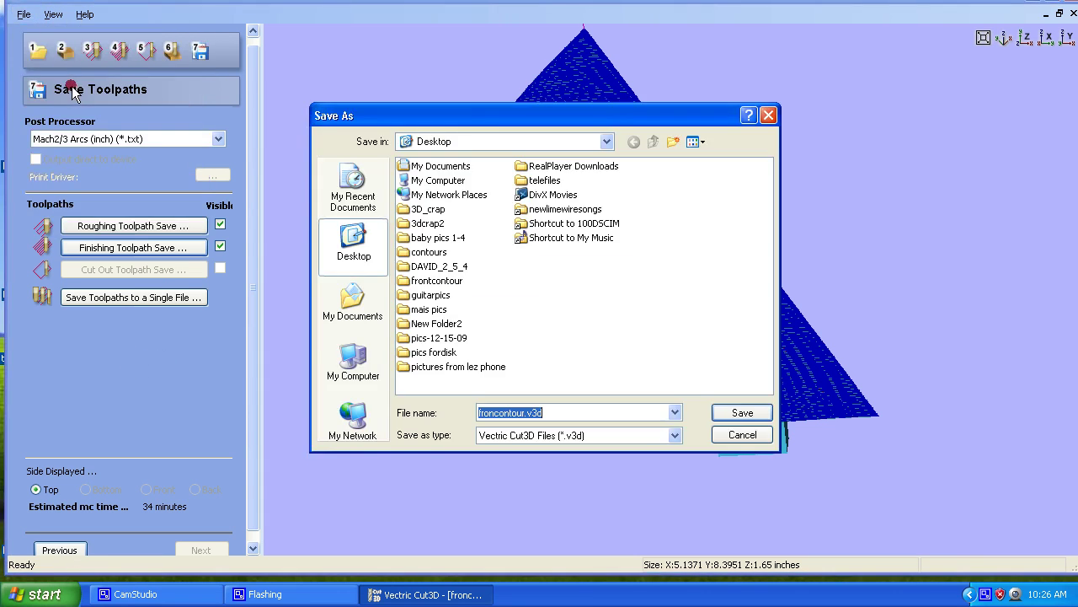
click(476, 414)
double_click(427, 281)
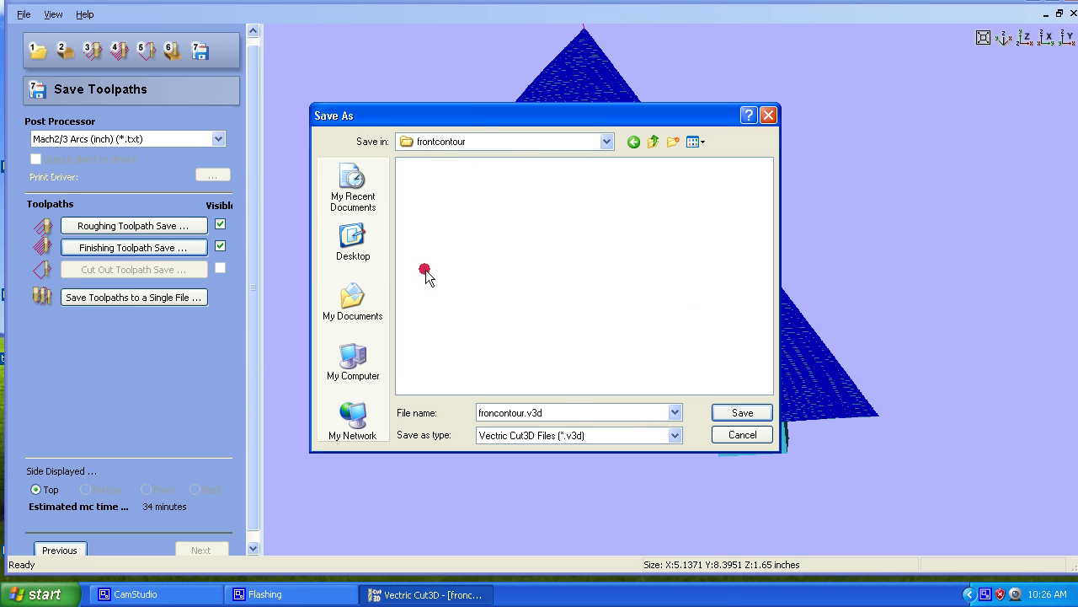
click(743, 413)
drag(511, 384, 538, 305)
scroll(484, 472, down, 2)
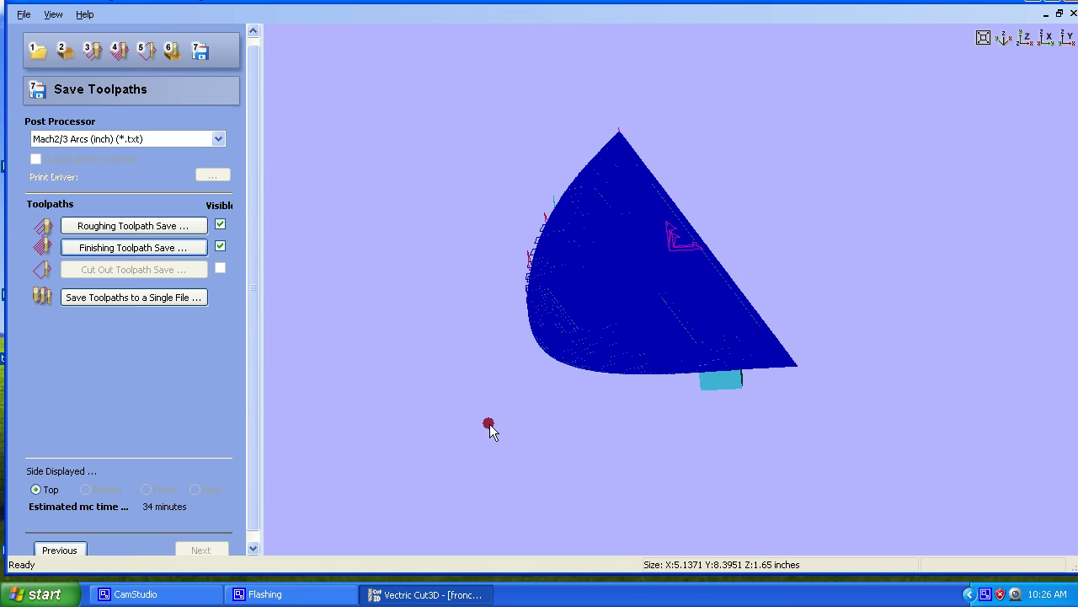
Step: Load the bottom contour model and orbit to inspect it
click(21, 16)
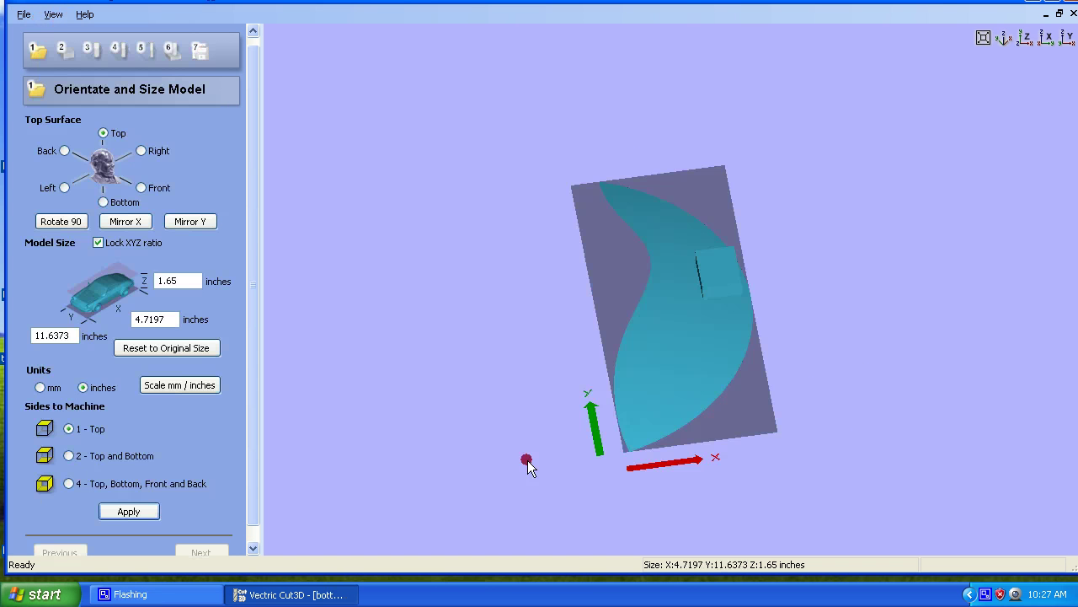
drag(528, 460, 546, 443)
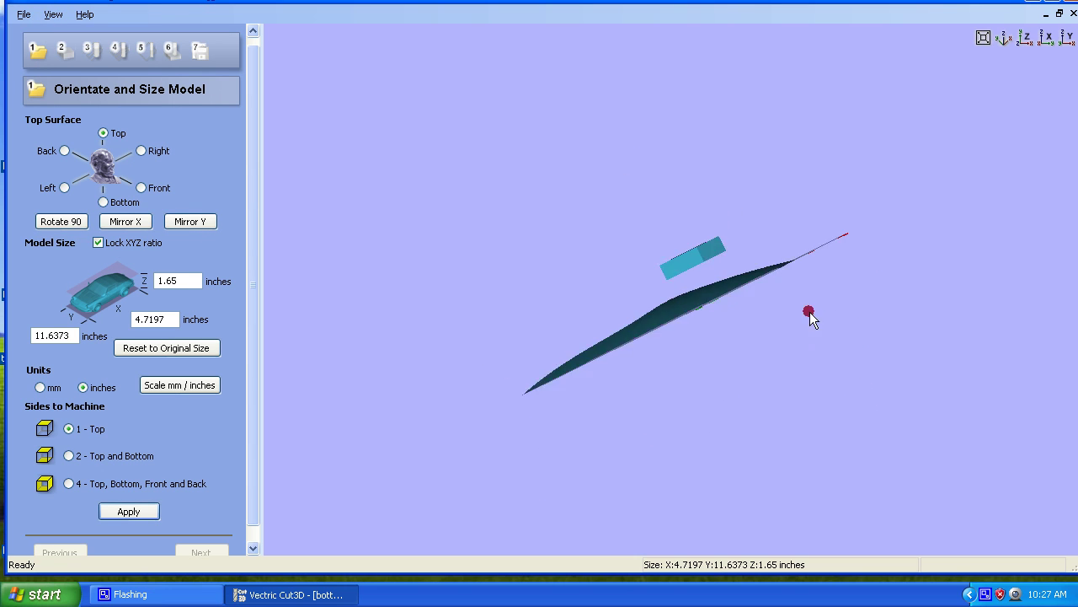
drag(810, 312, 730, 260)
drag(762, 303, 716, 297)
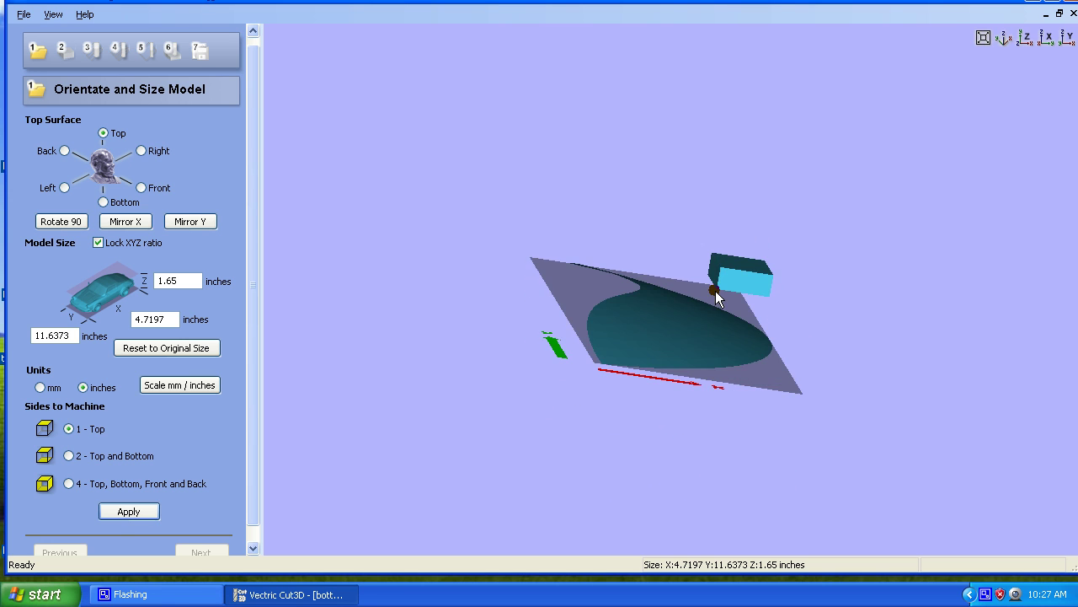
drag(655, 328, 383, 277)
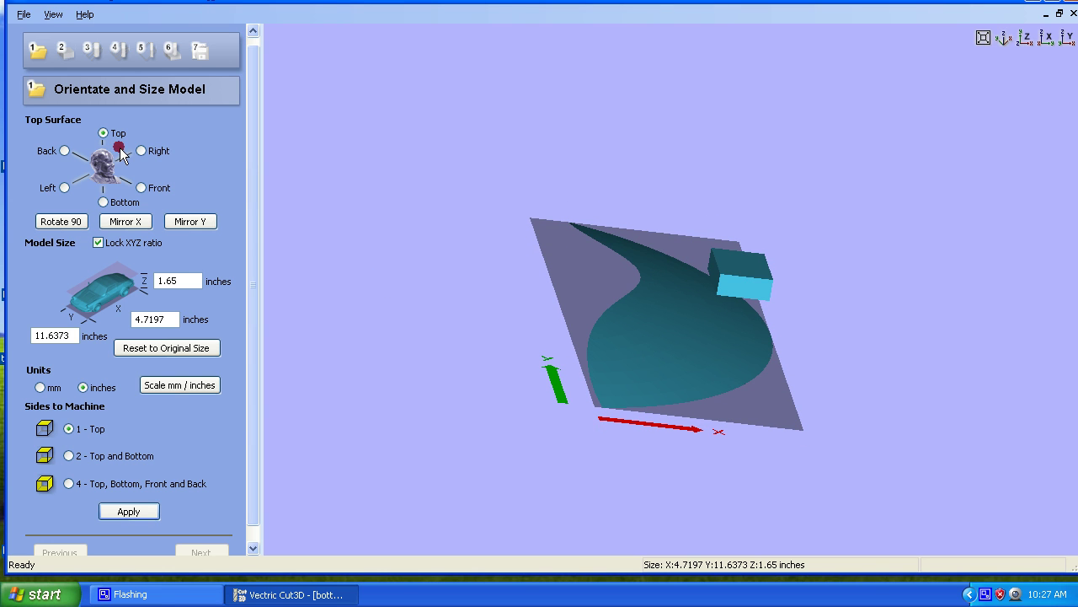
Step: Select Bottom as the top surface and orbit to check the flipped part
click(103, 201)
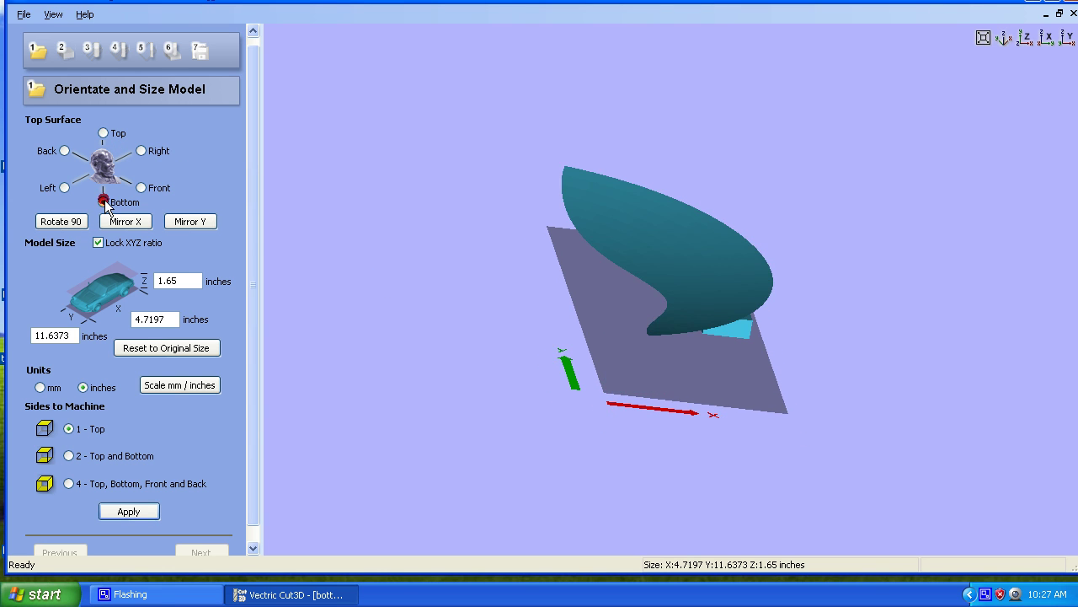
drag(481, 278, 433, 335)
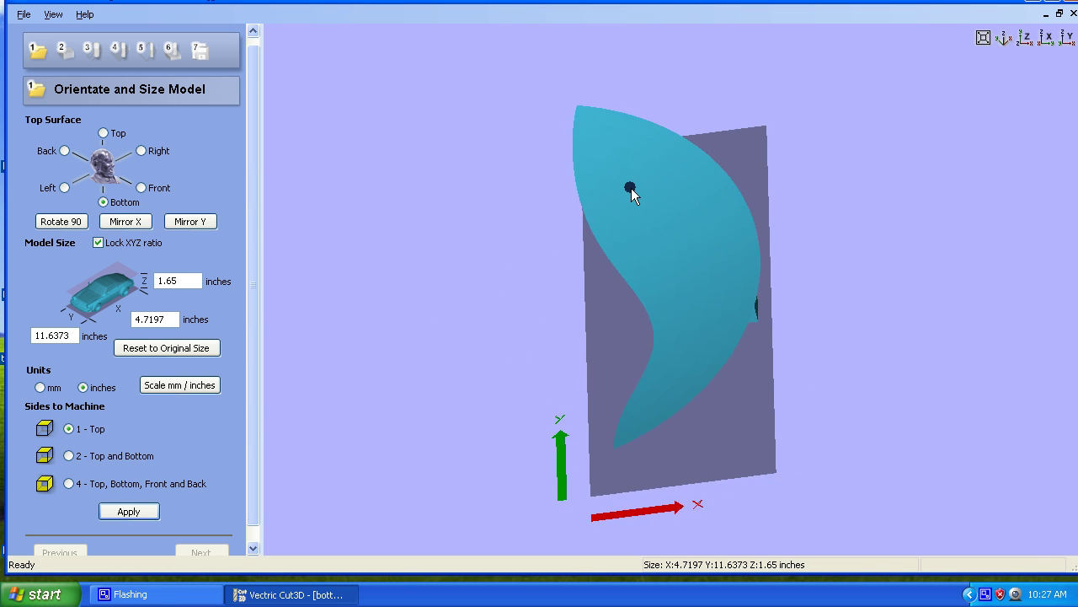
drag(631, 188, 663, 245)
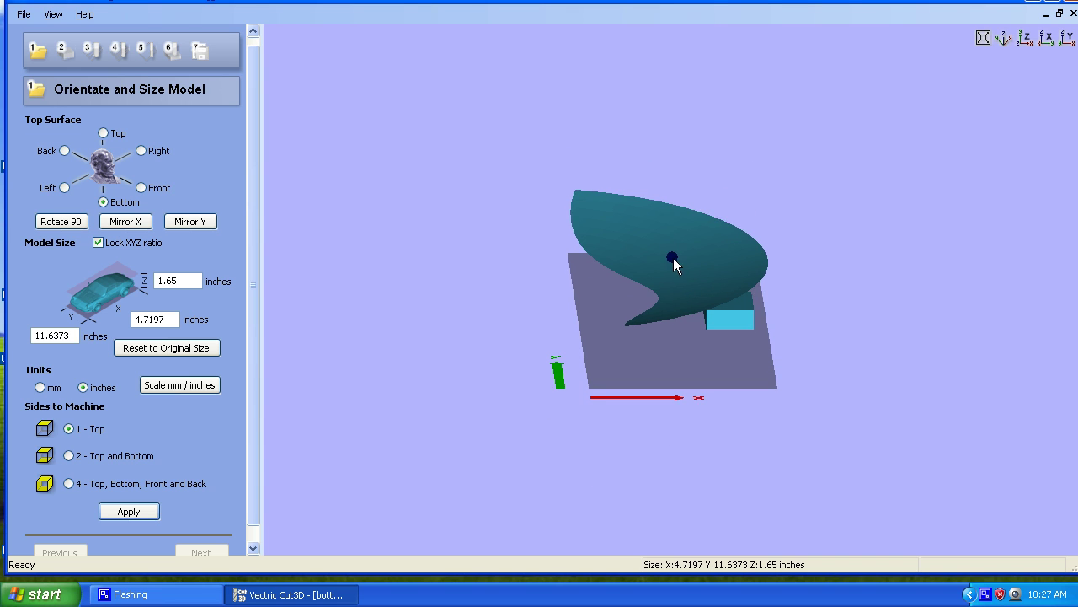
drag(673, 258, 669, 348)
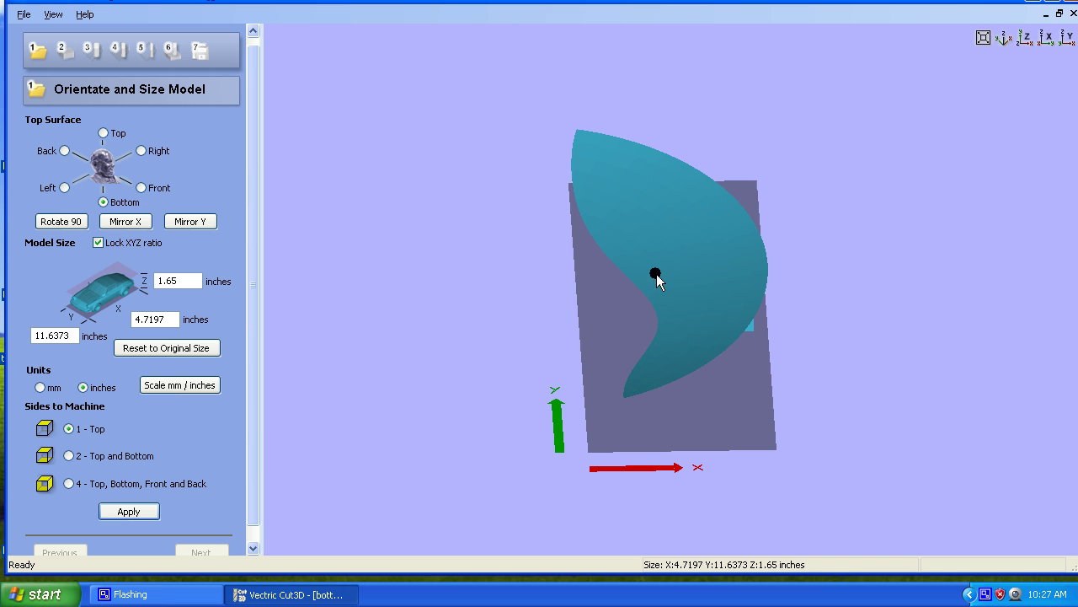
drag(694, 254, 673, 283)
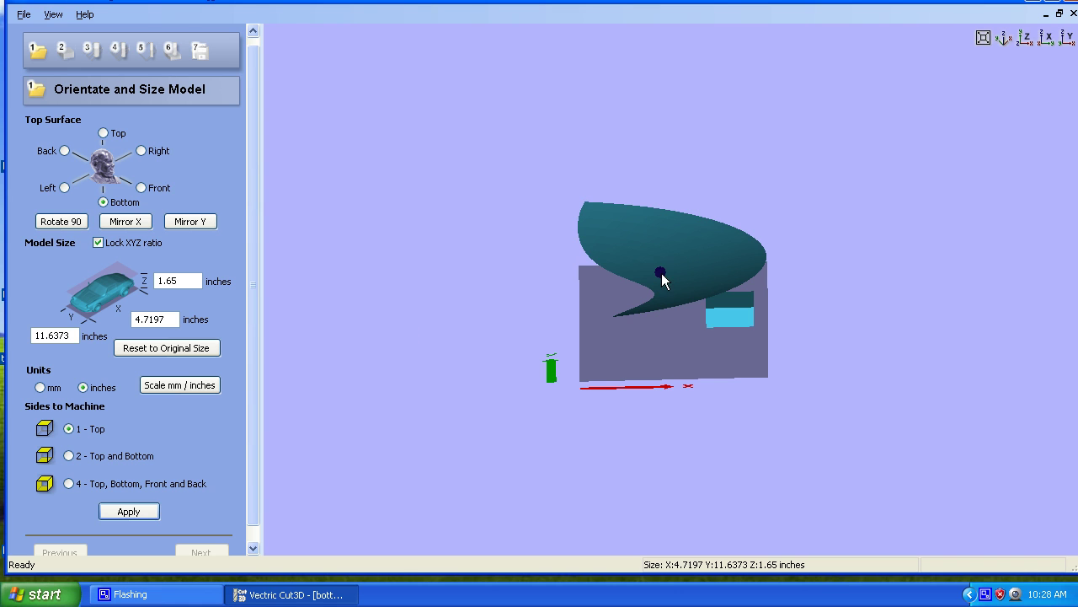
drag(698, 224, 619, 224)
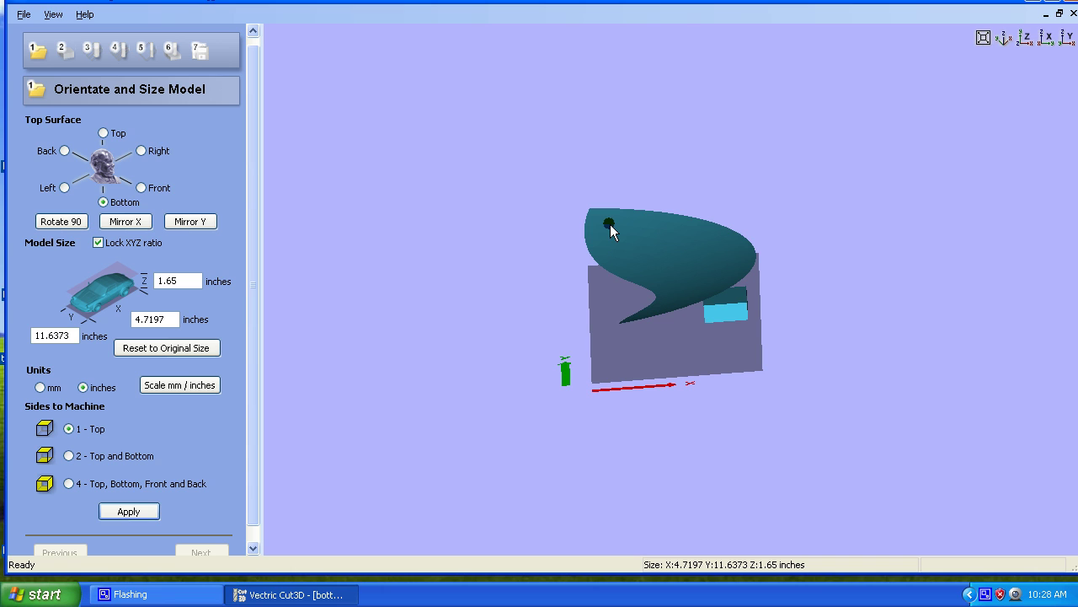
Step: Rotate the model twice by 90 degrees, apply the orientation, and advance to Material Size
click(61, 222)
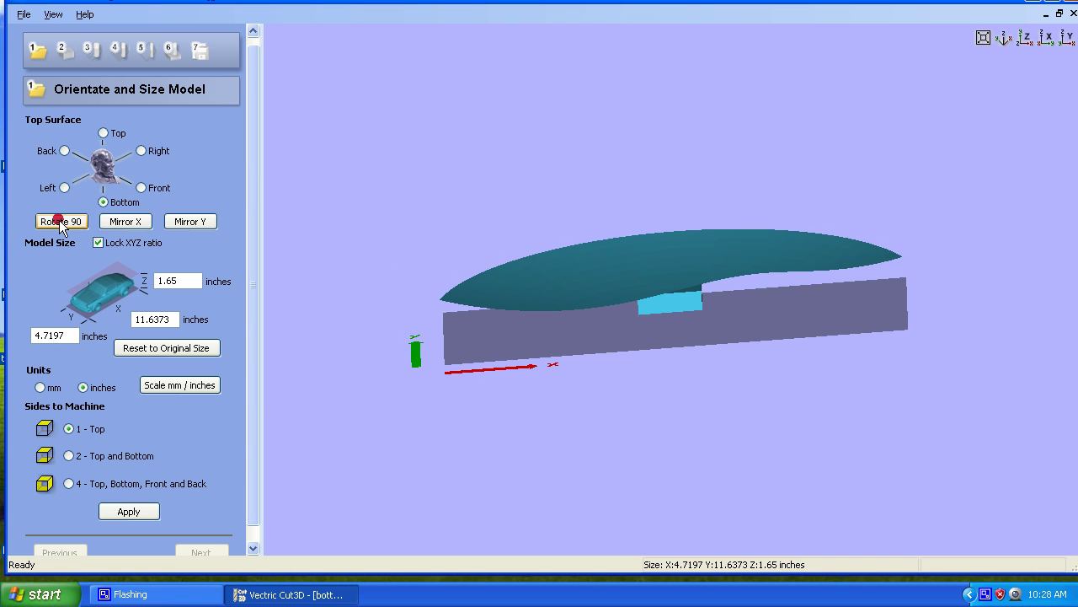
click(60, 222)
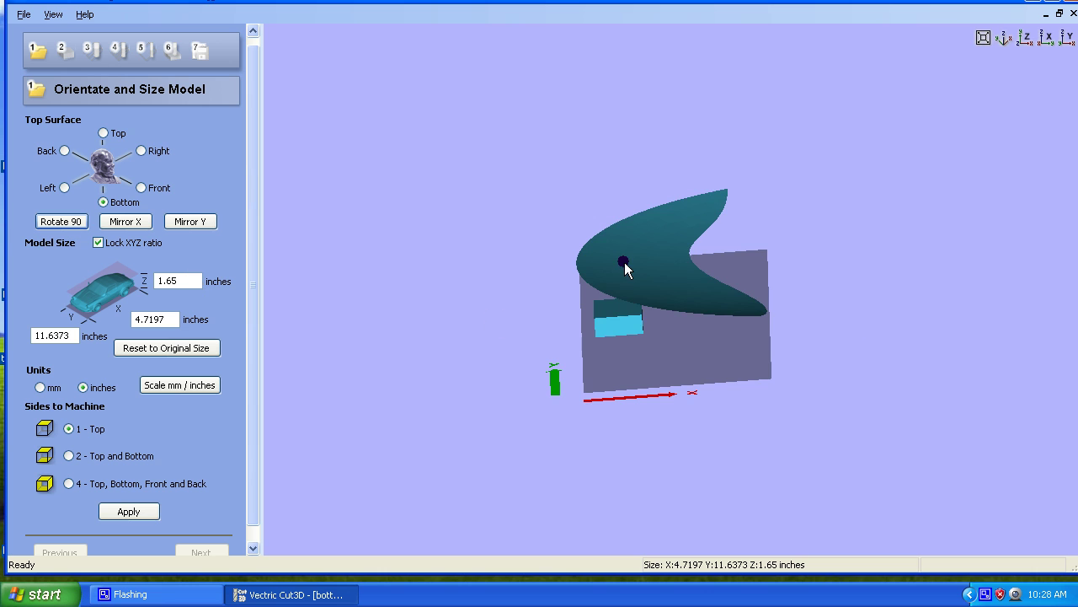
drag(624, 268, 645, 200)
drag(647, 288, 599, 177)
drag(616, 269, 615, 342)
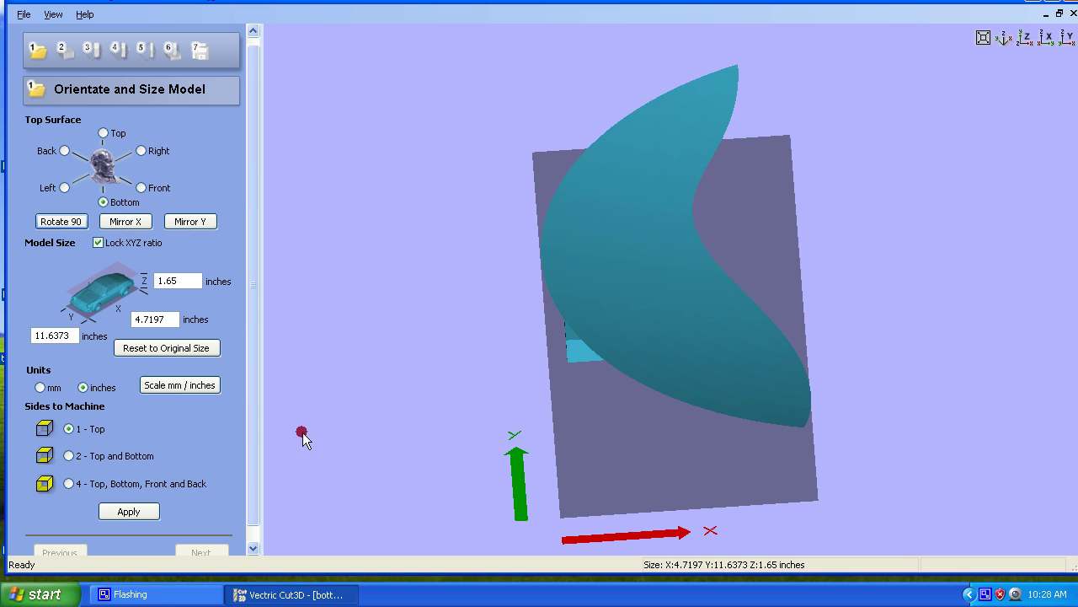
click(255, 514)
click(132, 497)
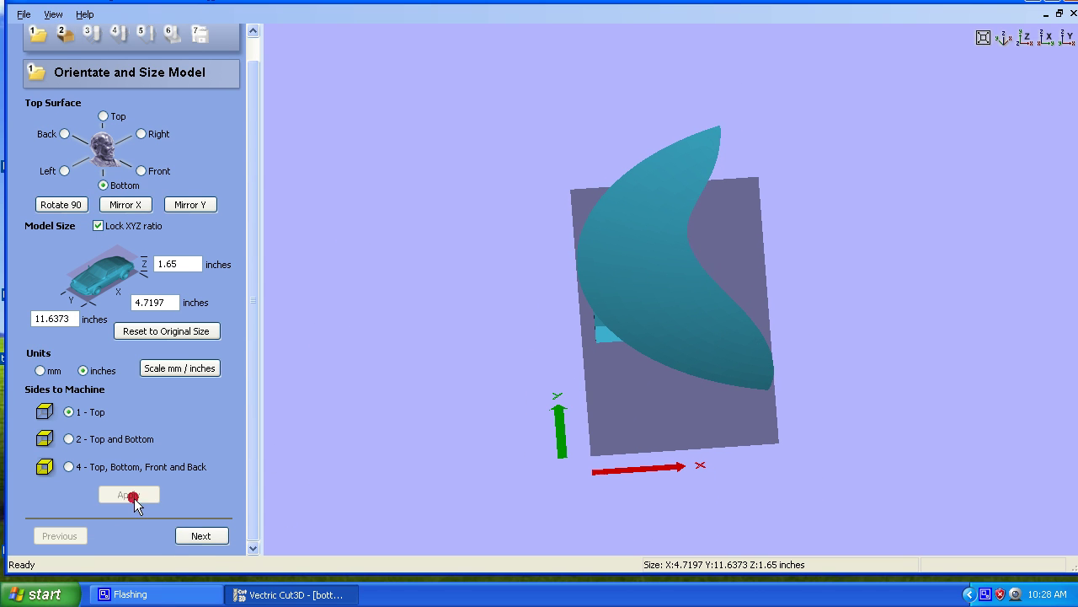
click(207, 535)
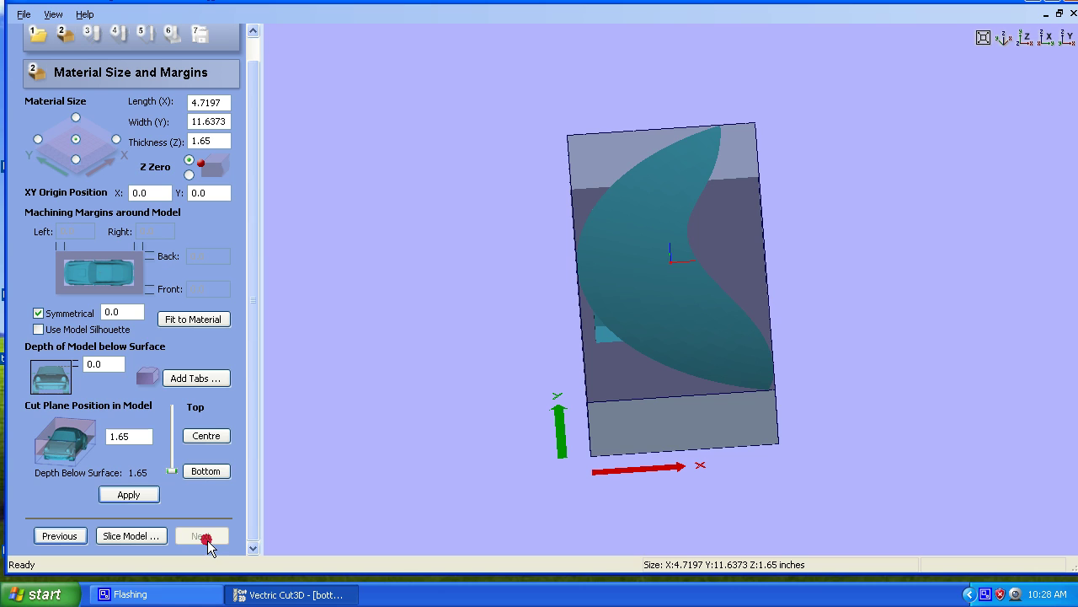
Step: Use the model silhouette with a 0.00001 symmetrical margin and apply it
click(39, 329)
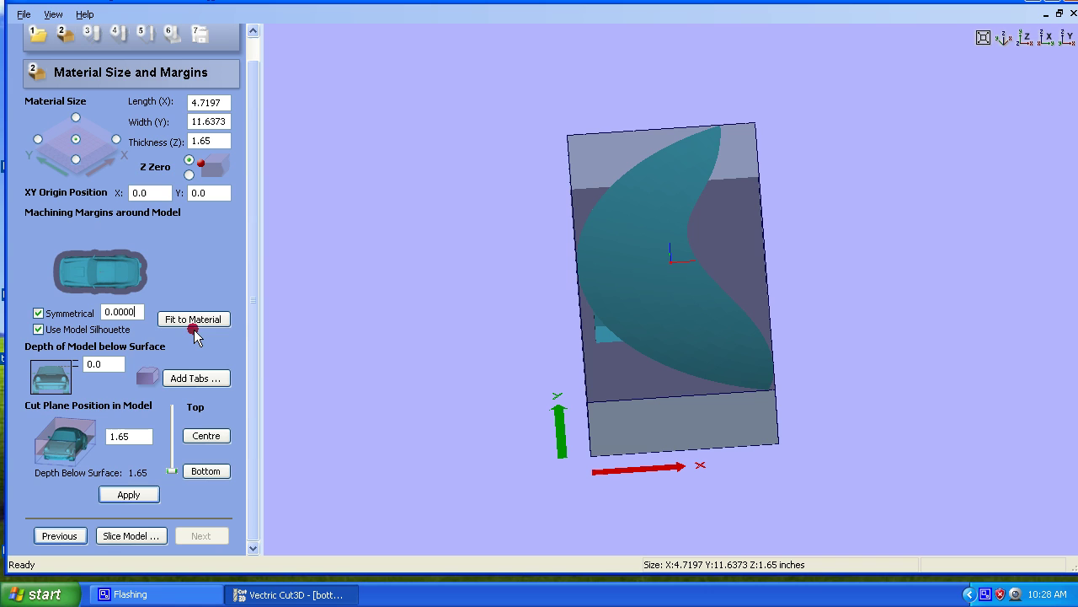
click(162, 322)
click(137, 495)
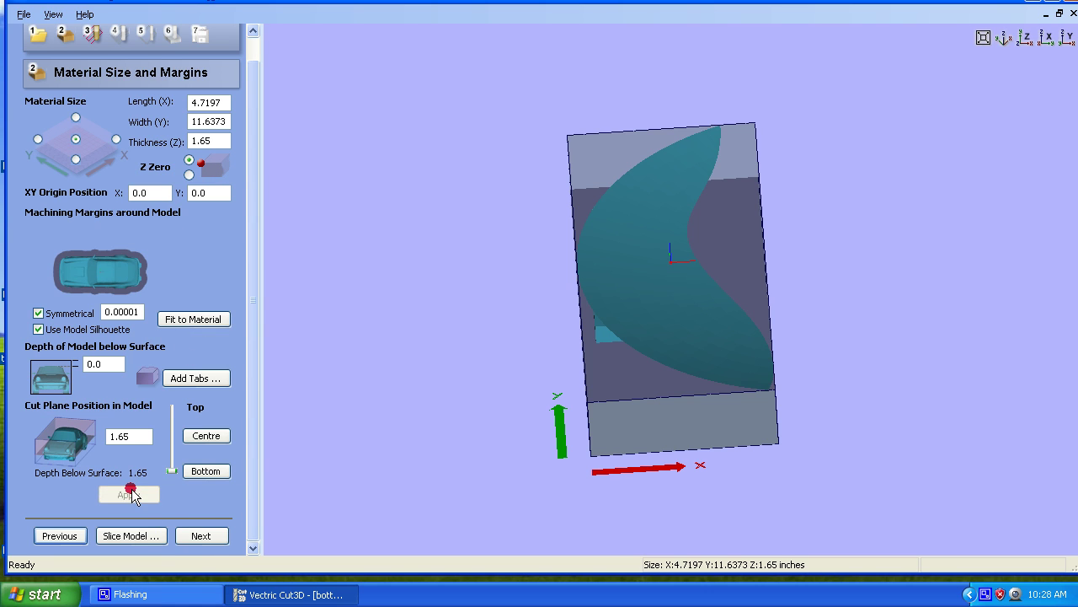
Step: Keep the roughing profile at None and calculate the Z Level roughing toolpath
click(197, 538)
scroll(181, 295, down, 1)
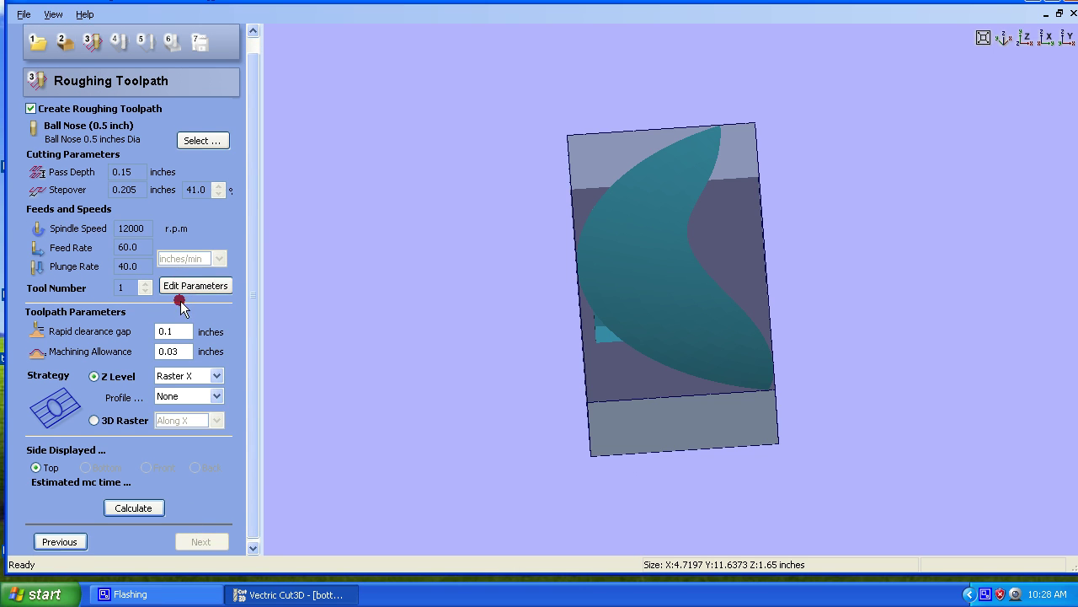
click(221, 401)
click(221, 401)
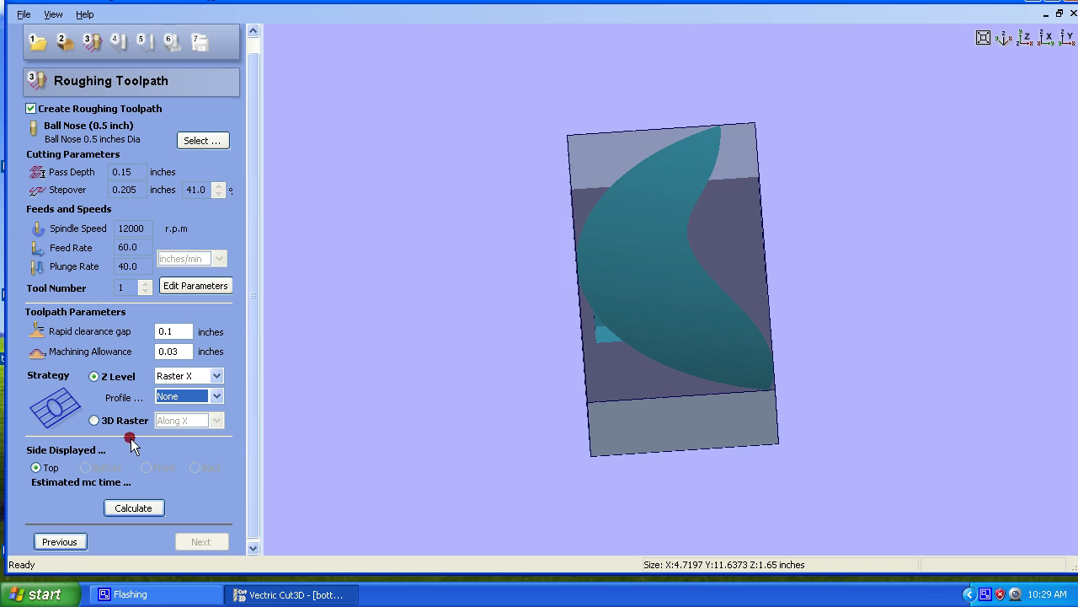
click(133, 508)
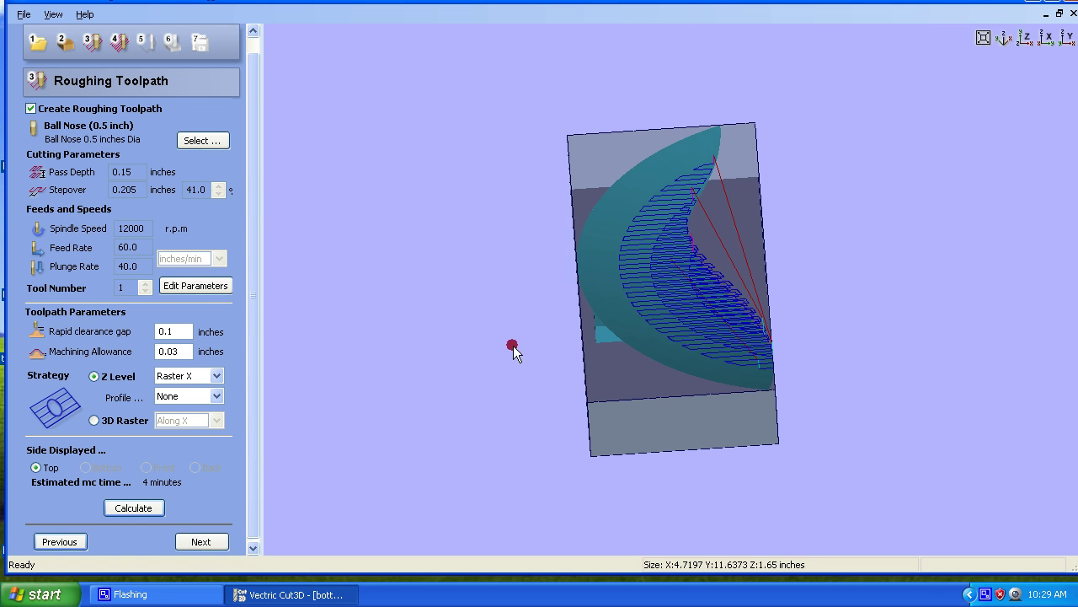
mouse_move(647, 357)
mouse_down()
mouse_move(654, 352)
mouse_move(580, 306)
mouse_move(643, 309)
mouse_move(644, 278)
mouse_move(759, 238)
mouse_up()
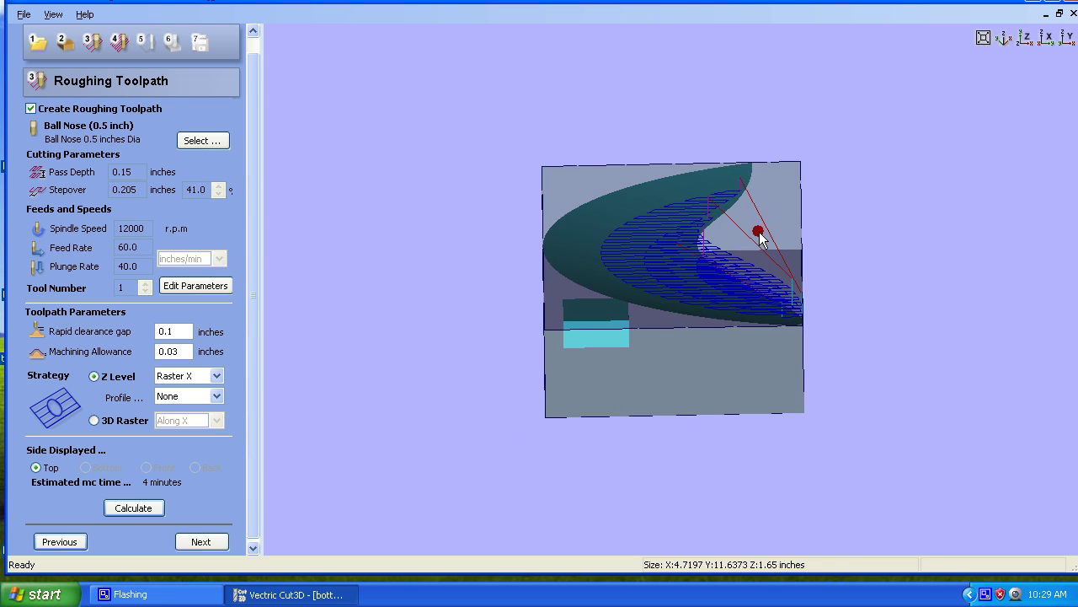
Step: Calculate the 46-minute finishing toolpath, skip Cut Out, and return to Preview Machining
click(199, 542)
click(133, 516)
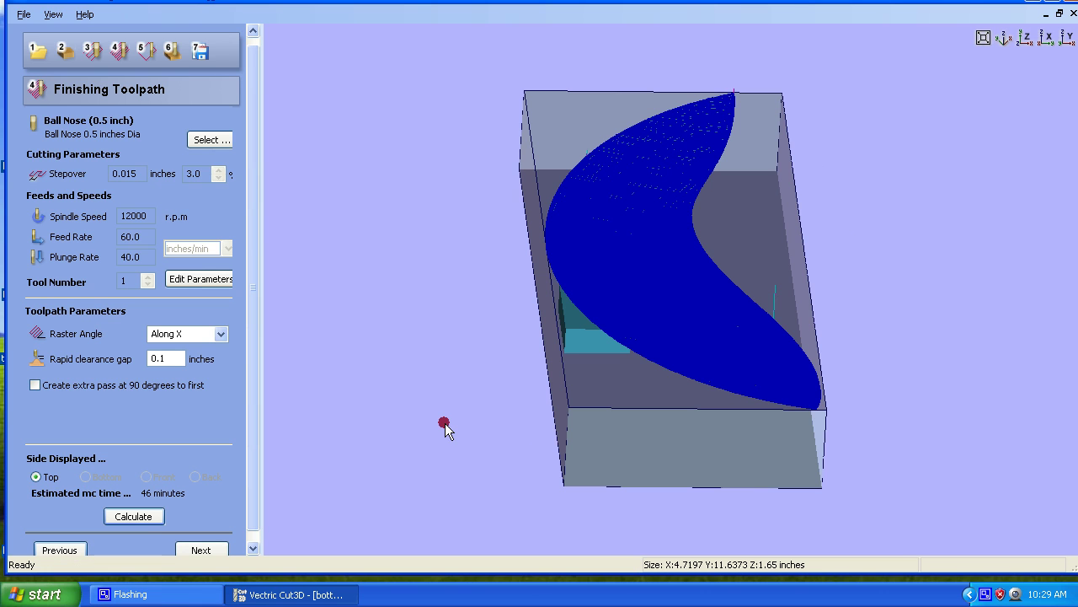
drag(660, 354, 385, 471)
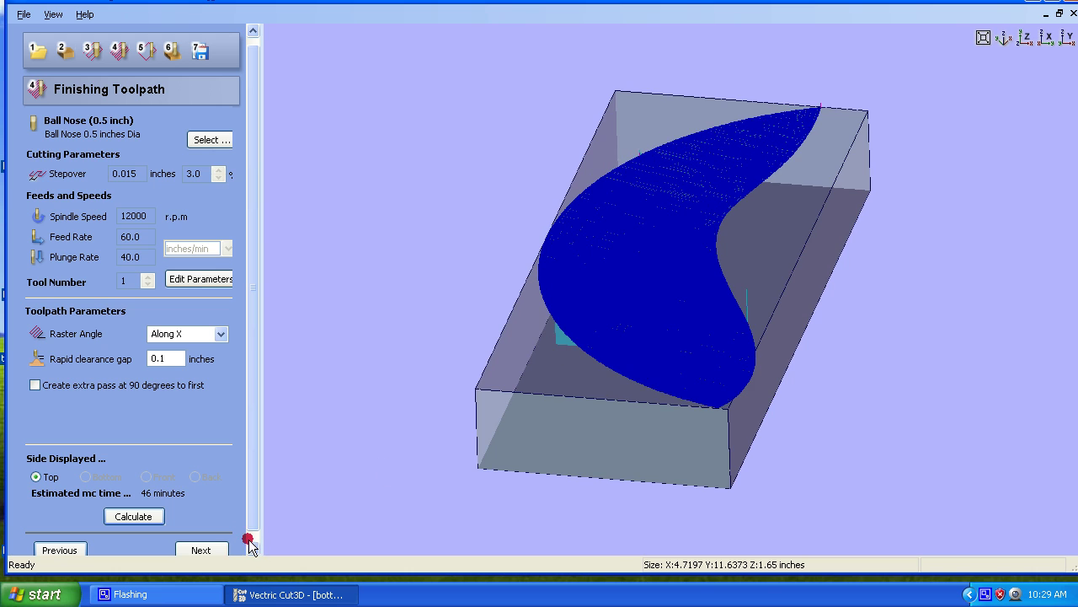
click(200, 551)
drag(513, 337, 432, 341)
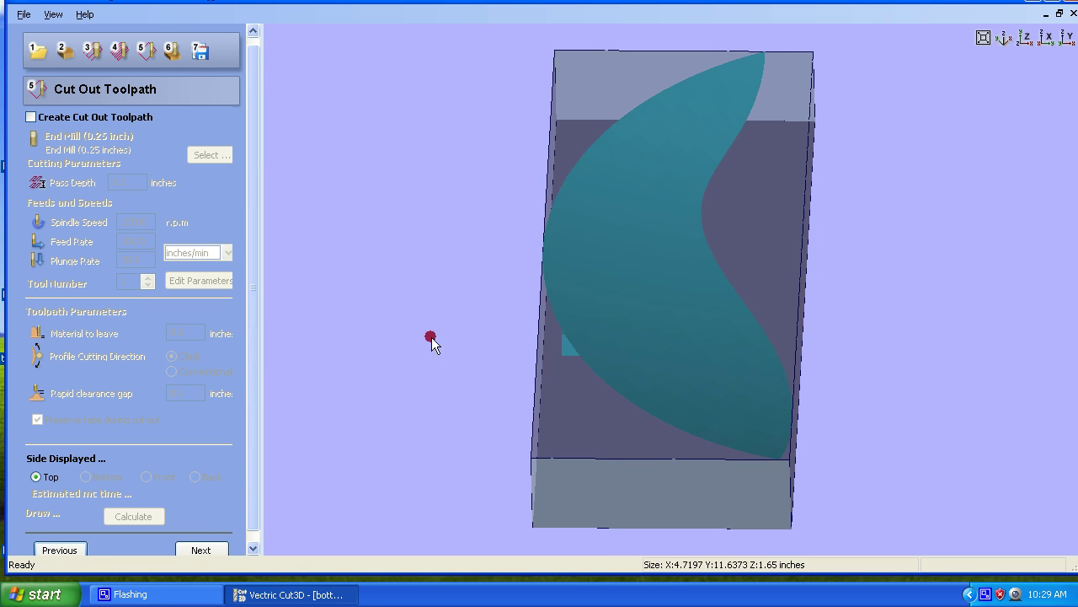
click(206, 550)
click(207, 550)
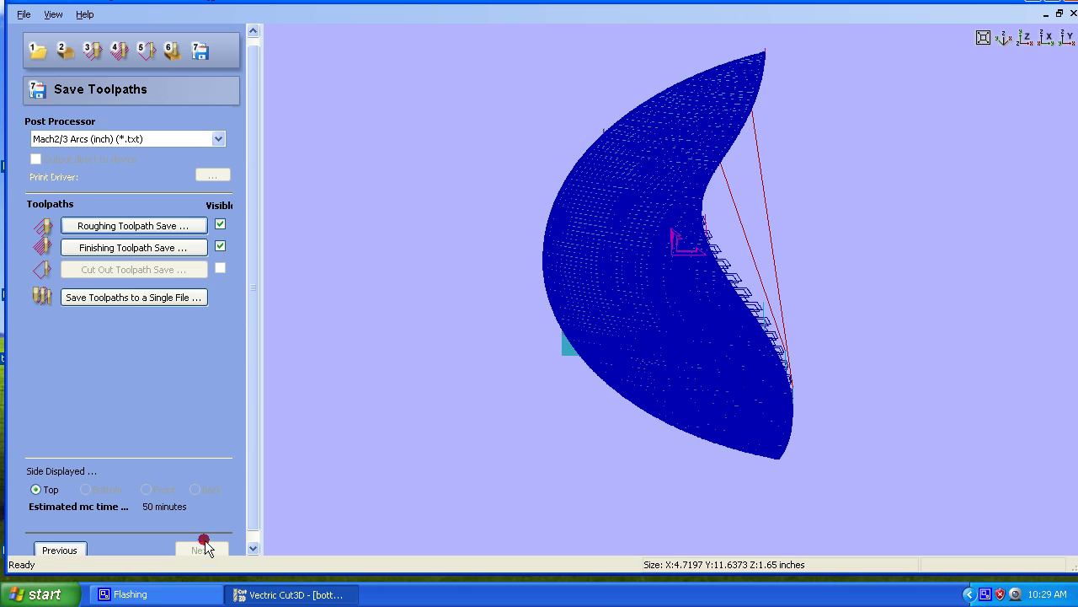
click(59, 557)
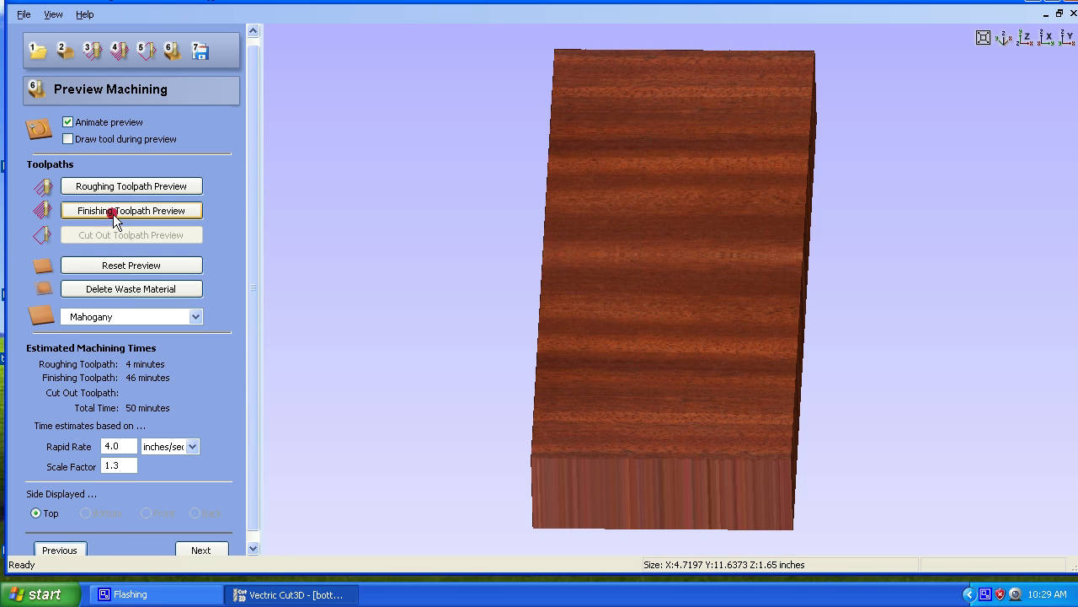
Step: Start saving the roughing toolpath and create a new 'bottomcontour' folder on the Desktop
click(201, 549)
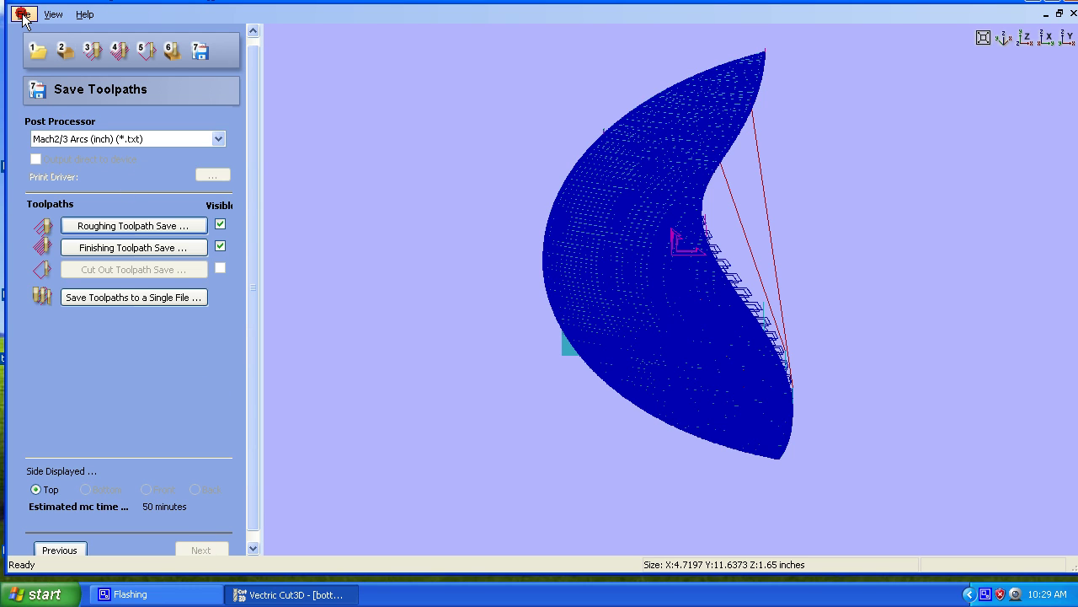
click(128, 229)
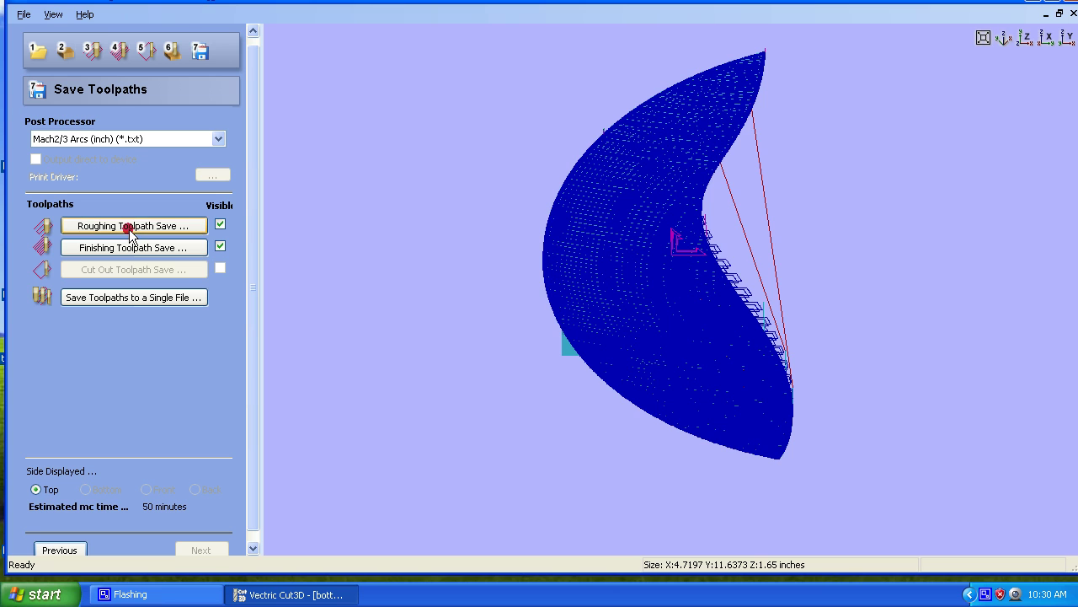
click(552, 276)
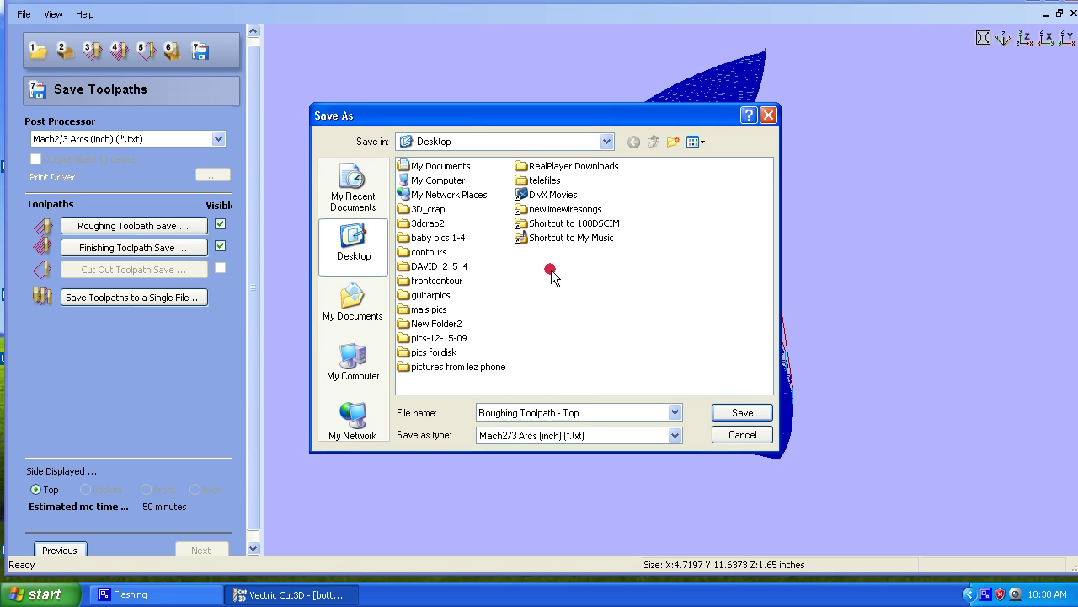
right_click(548, 281)
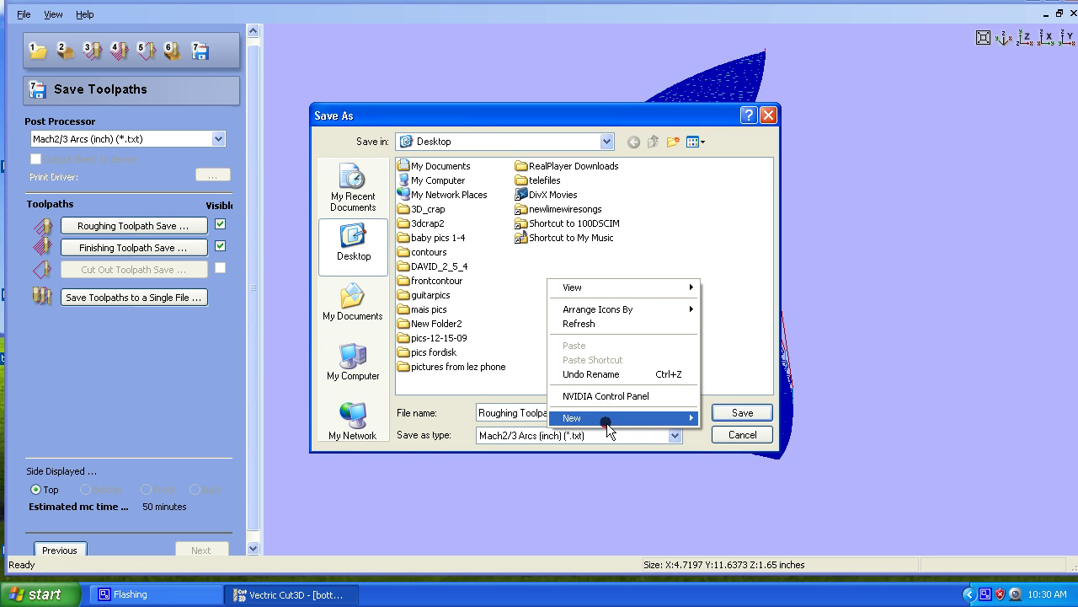
mouse_move(603, 417)
click(810, 225)
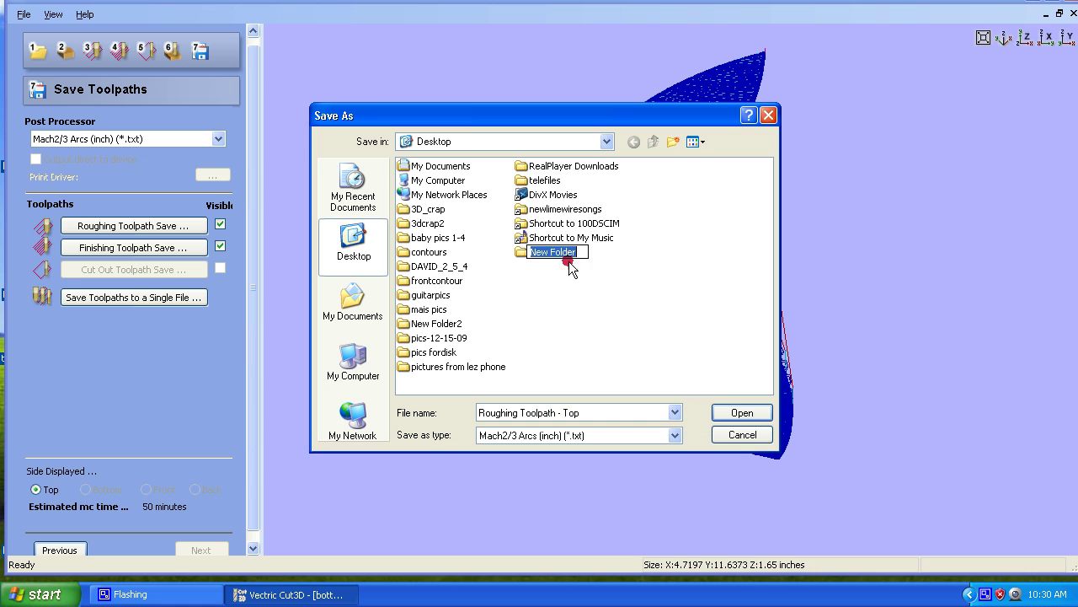
text(bottomcontour)
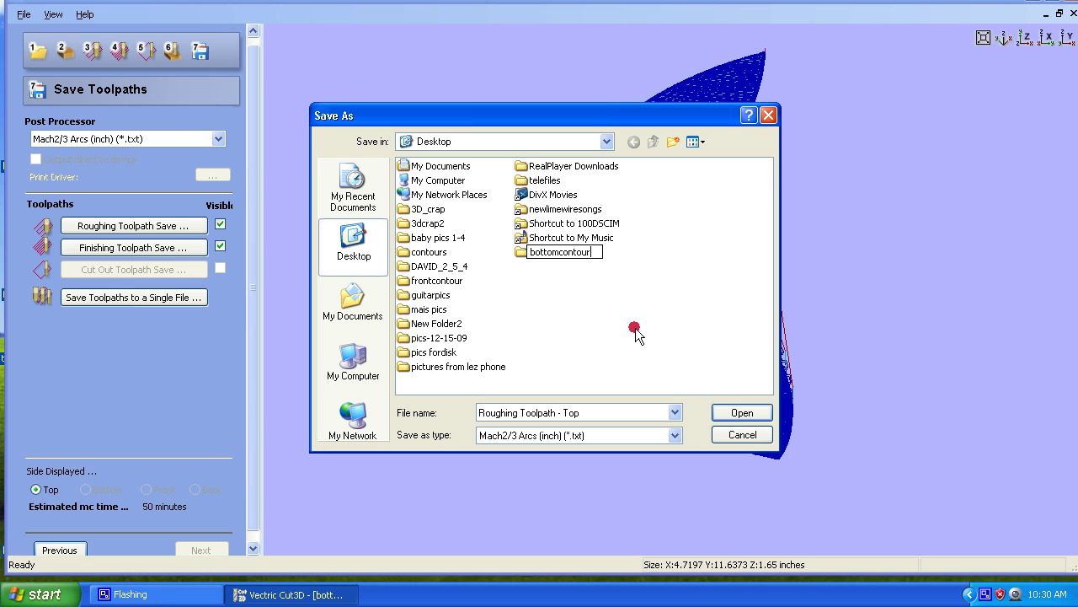
key(Return)
Step: Save the roughing and finishing toolpaths into the bottomcontour folder
click(563, 322)
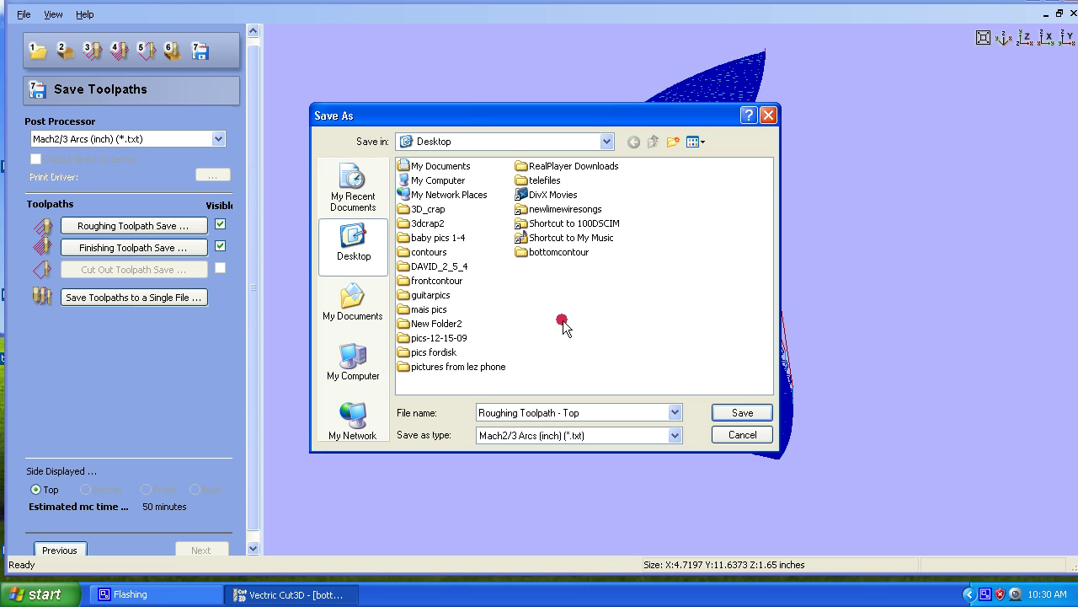
double_click(523, 256)
click(728, 419)
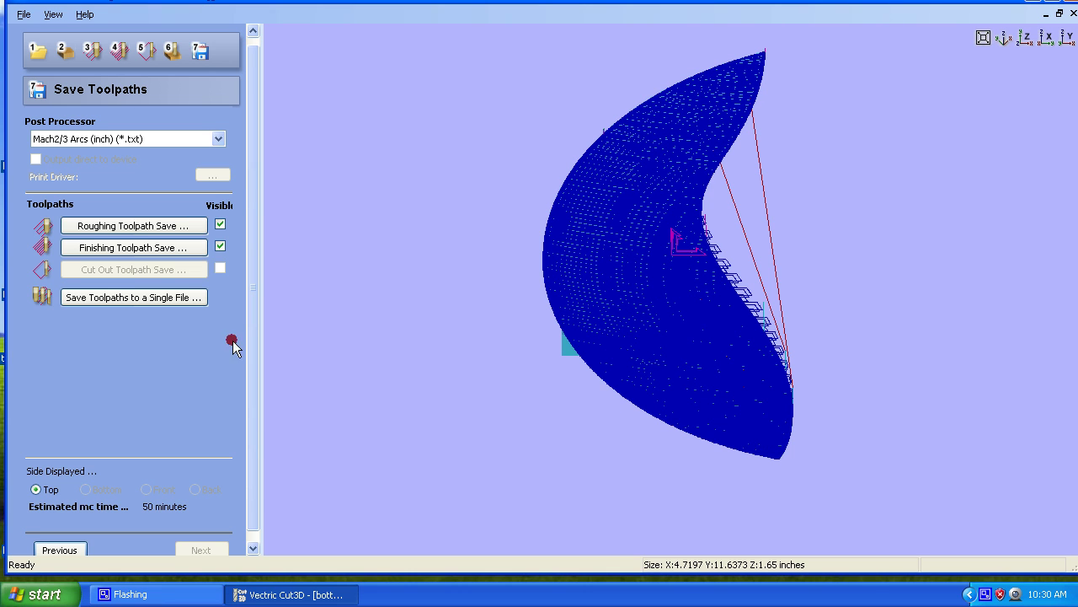
click(136, 251)
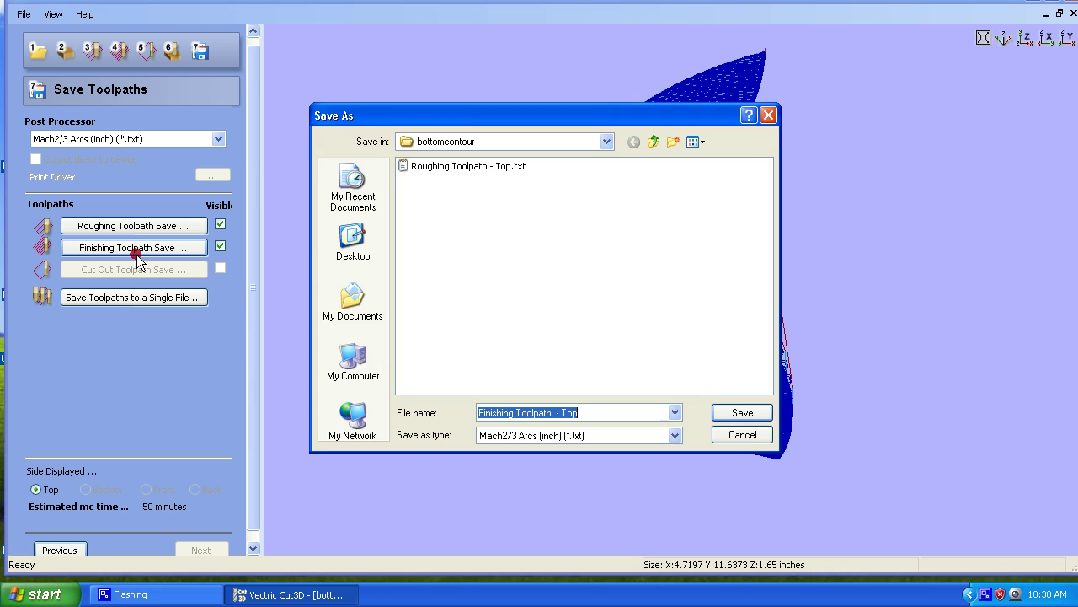
click(725, 413)
Step: Save the project as bottomcontour.v3d in the bottomcontour folder
click(19, 14)
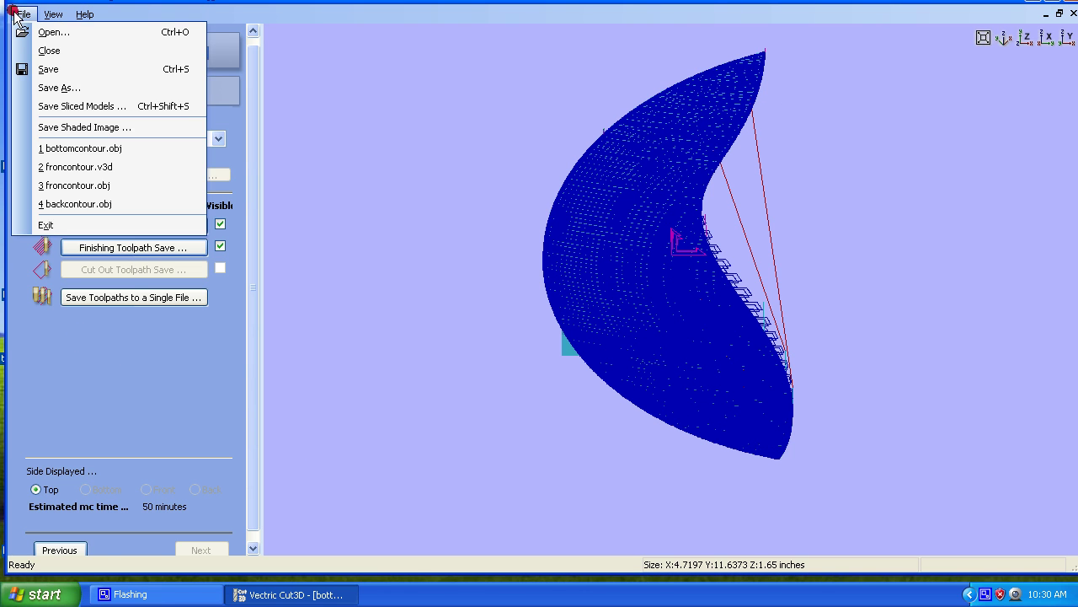
click(37, 87)
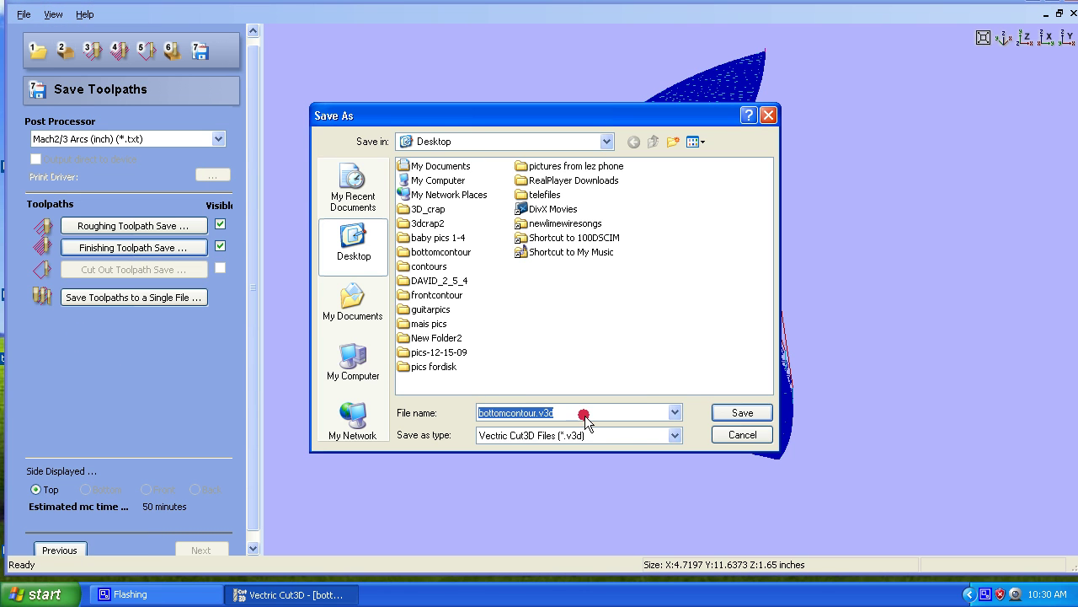
click(424, 252)
double_click(424, 253)
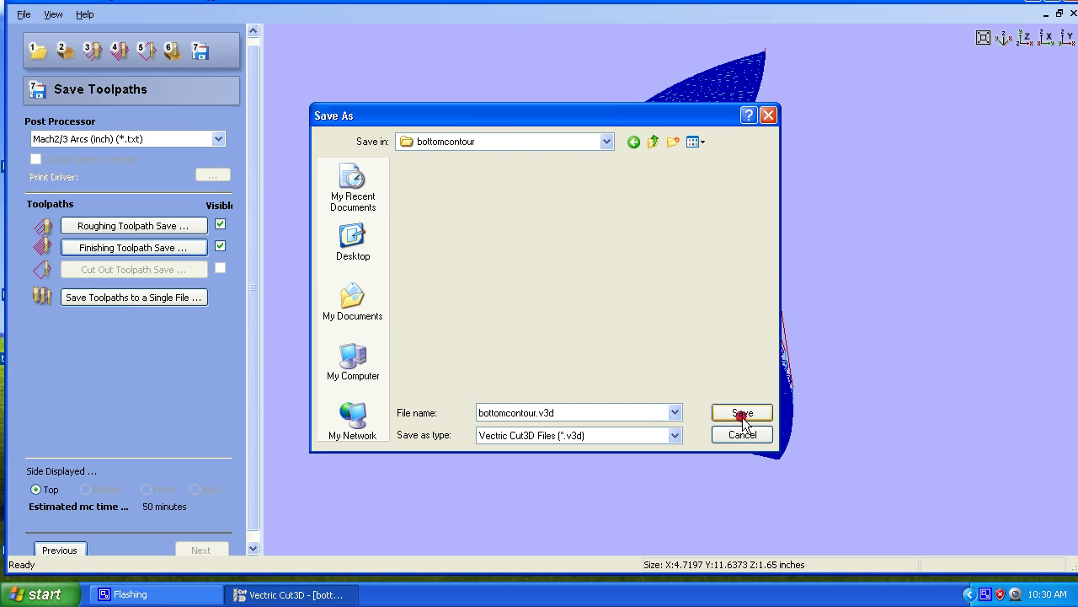
click(743, 414)
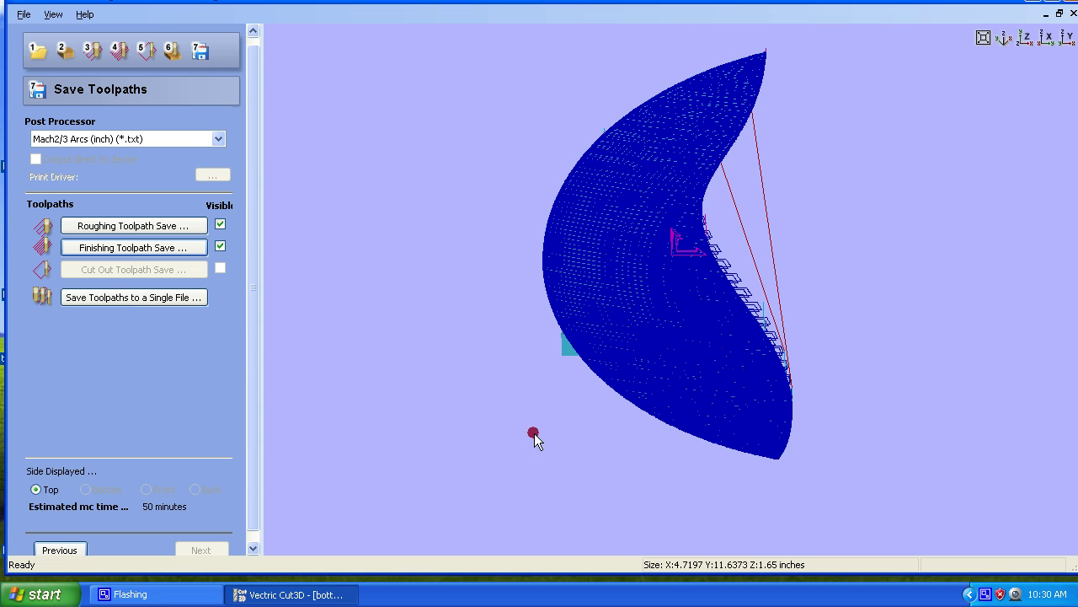
drag(700, 365, 505, 398)
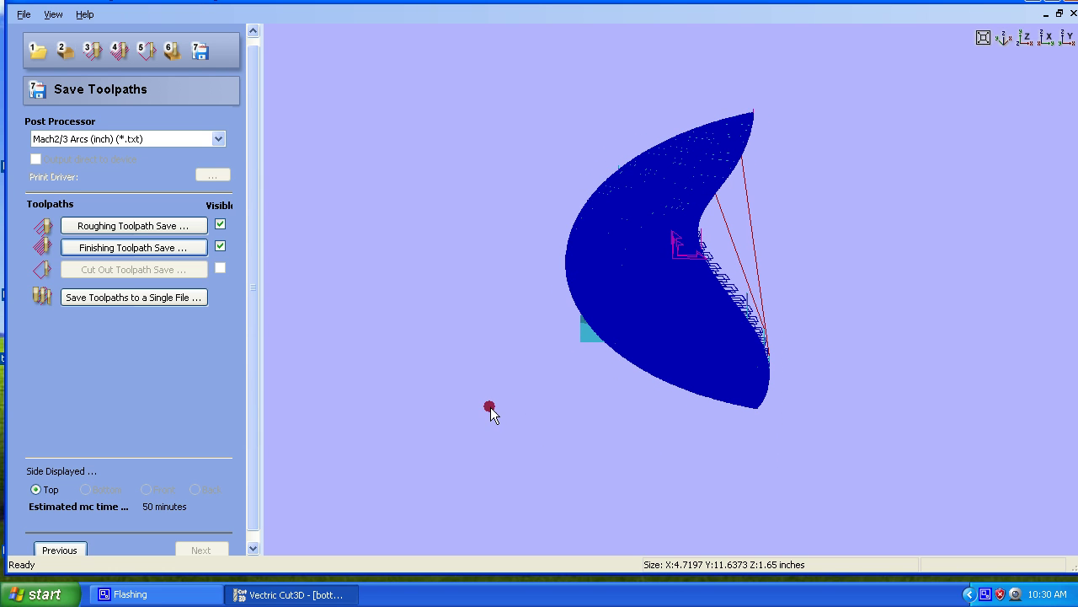